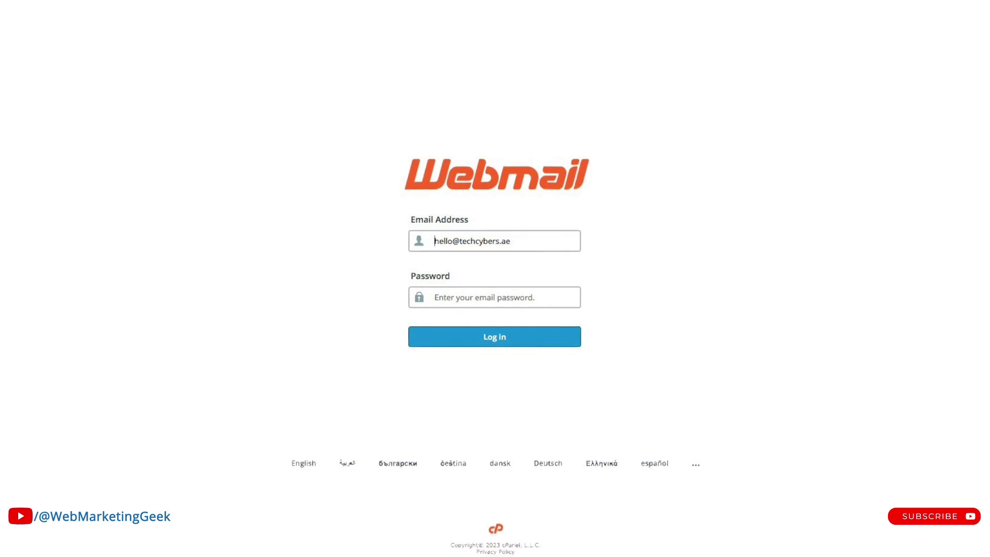
# Review the eight-topic list in TextEdit, focusing on the remaining webmail space topic on line 2.
pyautogui.moveTo(484, 323); pyautogui.dragTo(353, 240)
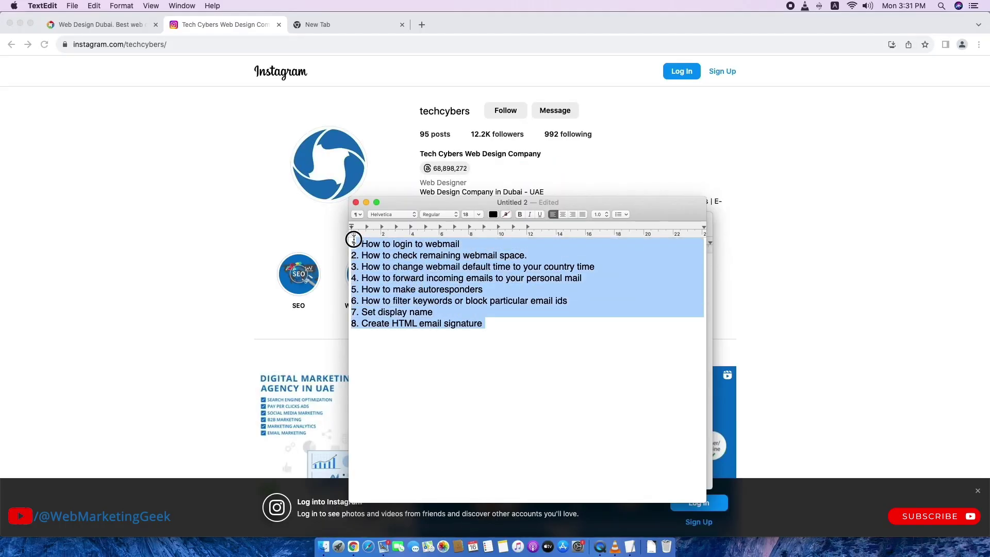
pyautogui.click(412, 355)
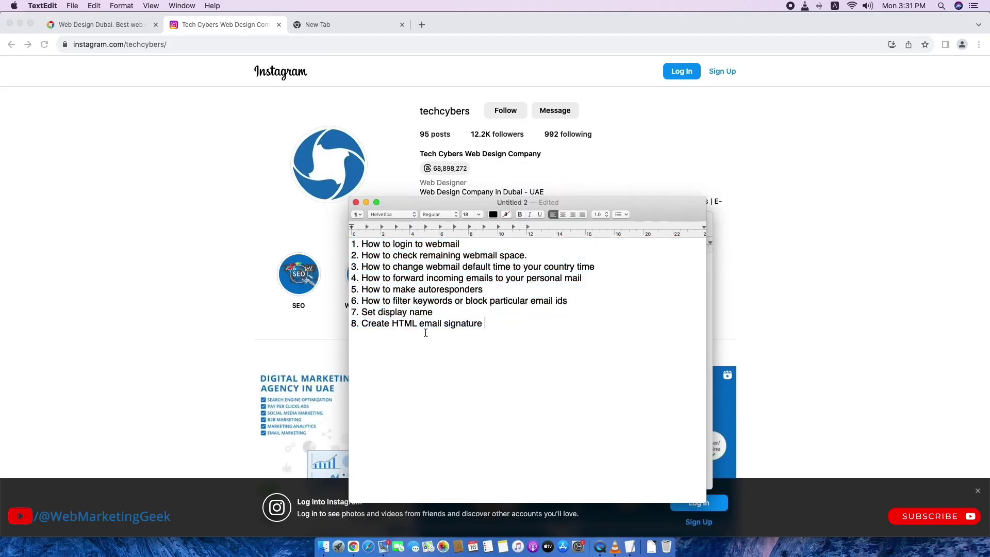
pyautogui.click(474, 244)
pyautogui.moveTo(537, 256); pyautogui.dragTo(418, 256)
pyautogui.click(417, 256)
pyautogui.moveTo(534, 256); pyautogui.dragTo(420, 255)
pyautogui.click(421, 255)
pyautogui.moveTo(530, 254); pyautogui.dragTo(419, 255)
pyautogui.click(428, 290)
# Go through topics 3 to 8: forwarding, autoresponders, display name and HTML email signature.
pyautogui.click(598, 267)
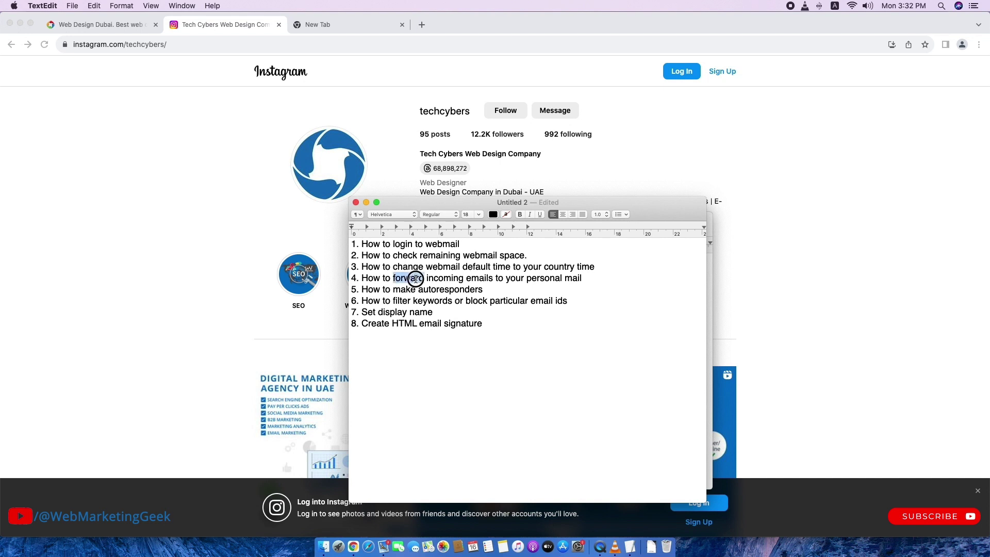
pyautogui.tripleClick(415, 279)
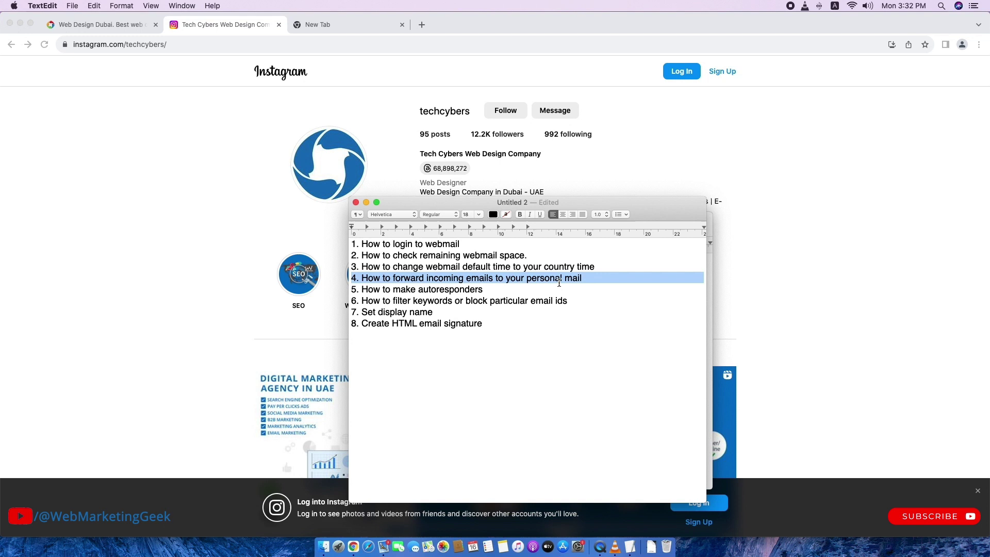
pyautogui.click(478, 291)
pyautogui.moveTo(491, 291); pyautogui.dragTo(353, 290)
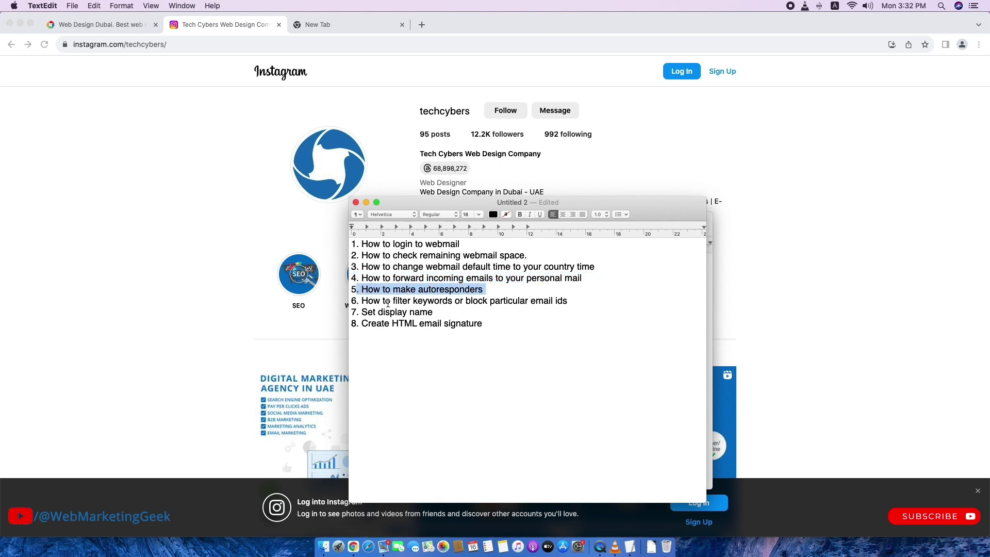
pyautogui.click(408, 301)
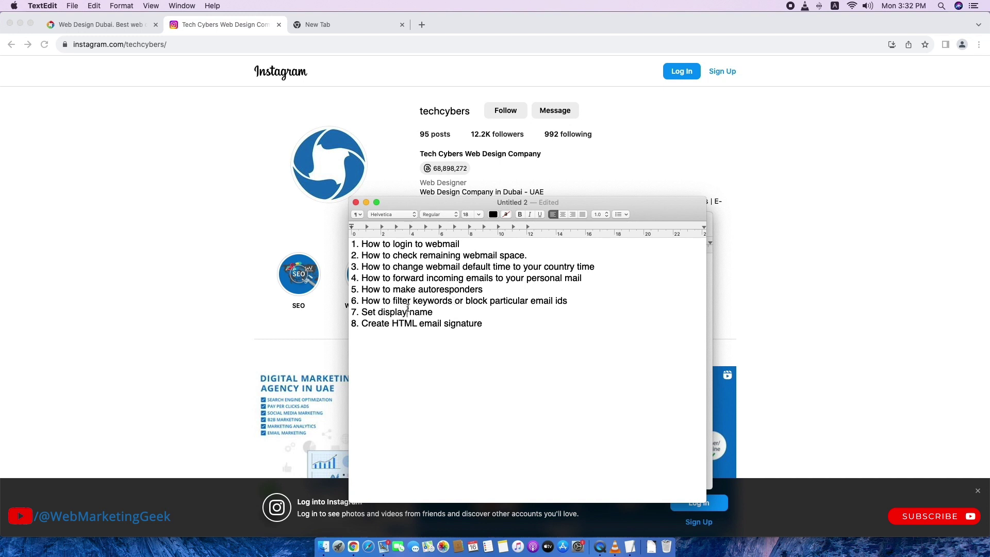
pyautogui.moveTo(437, 311); pyautogui.dragTo(358, 313)
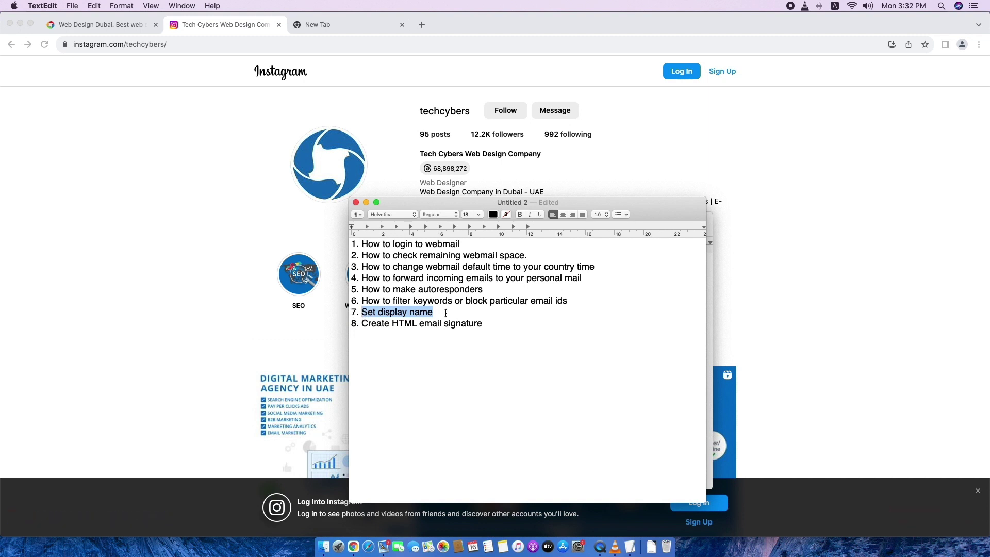
pyautogui.click(446, 313)
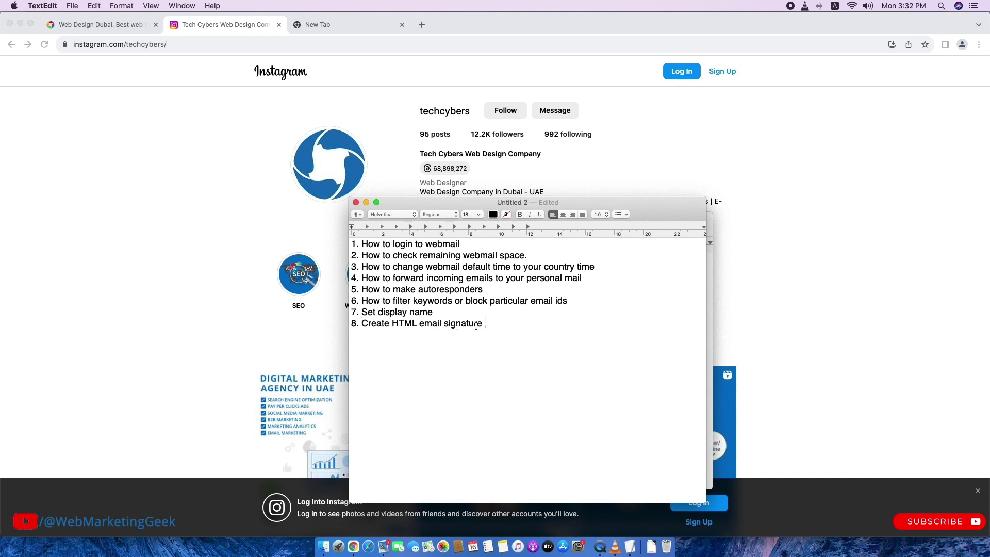
pyautogui.moveTo(484, 325)
pyautogui.mouseDown()
pyautogui.moveTo(349, 324)
pyautogui.moveTo(480, 324)
pyautogui.mouseUp()
pyautogui.click(380, 329)
pyautogui.click(503, 324)
# Recheck lines 3–8 and the webmail login topic, then bring up Chrome's blank Google page.
pyautogui.moveTo(529, 354)
pyautogui.mouseDown()
pyautogui.moveTo(418, 260)
pyautogui.moveTo(342, 227)
pyautogui.mouseUp()
pyautogui.click(484, 358)
pyautogui.click(472, 245)
pyautogui.moveTo(463, 246); pyautogui.dragTo(347, 246)
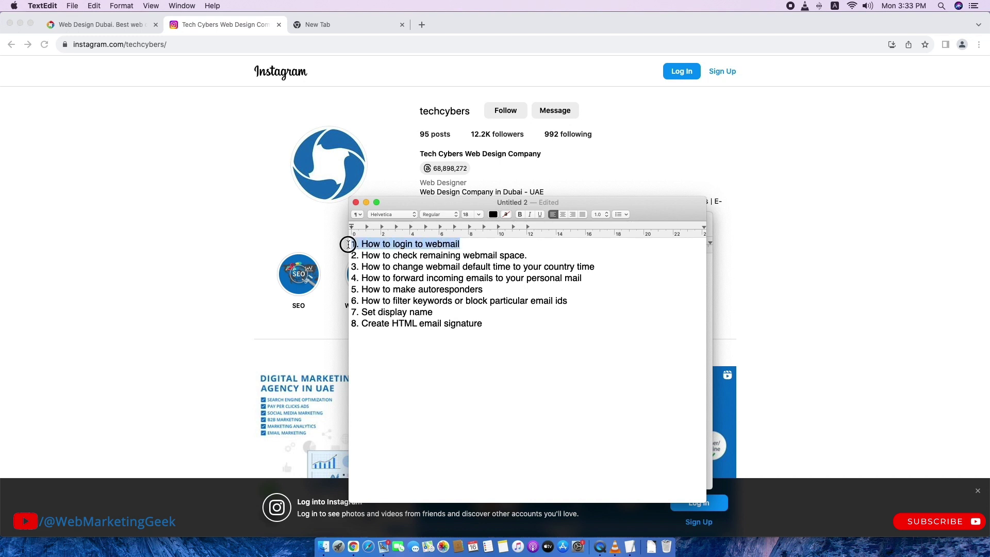
pyautogui.click(533, 331)
pyautogui.click(266, 185)
pyautogui.click(343, 24)
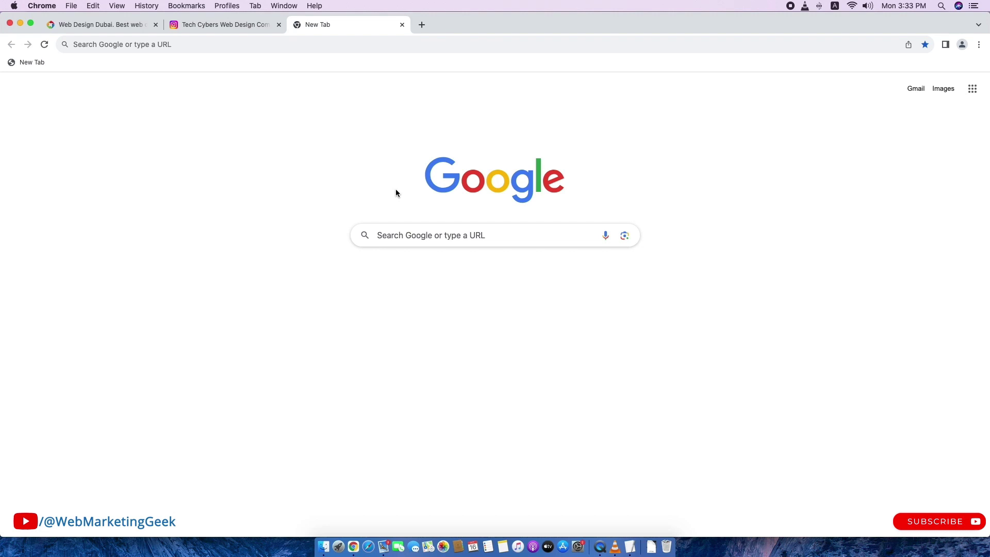
# Load techcybers.ae/webmail in Chrome, correcting the mistyped .com ending.
pyautogui.click(318, 44)
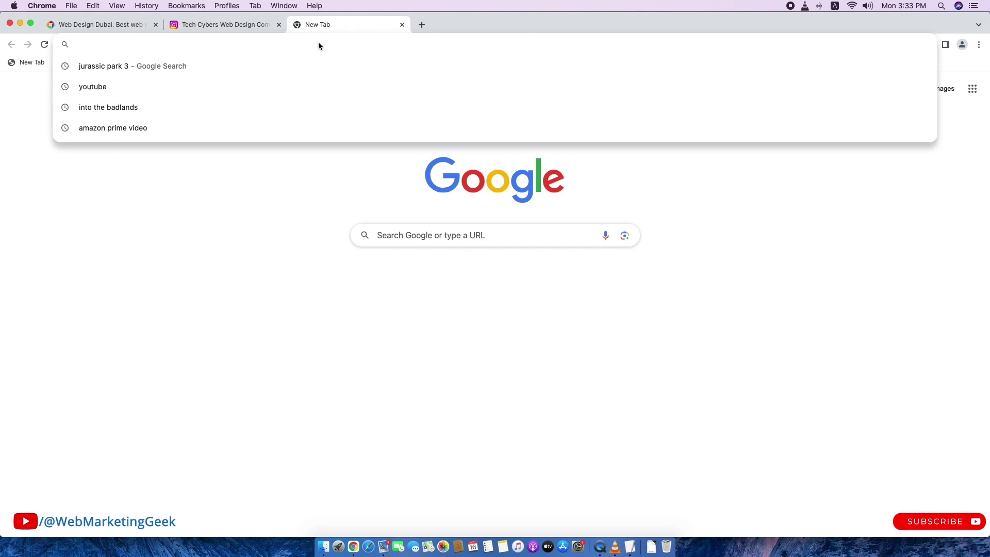
pyautogui.write('techcybers.com')
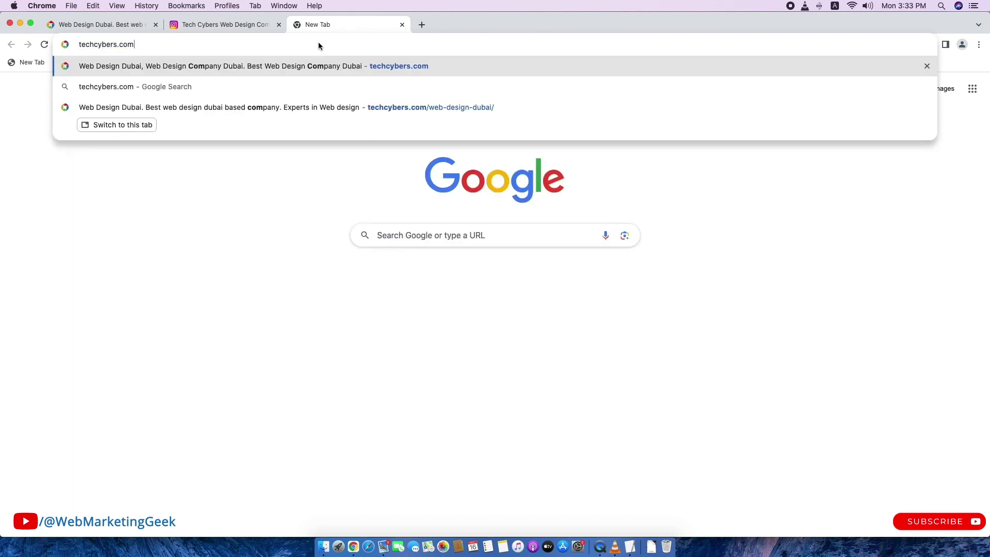
pyautogui.write('--')
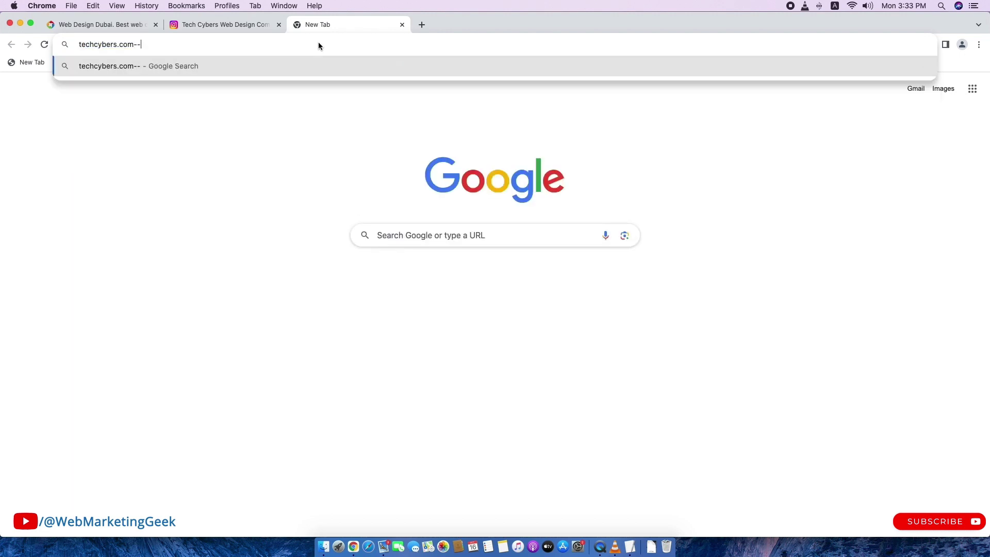
pyautogui.press('BackSpace')
pyautogui.press('BackSpace')
pyautogui.press('BackSpace')
pyautogui.press('BackSpace')
pyautogui.press('BackSpace')
pyautogui.write('ae/webmail')
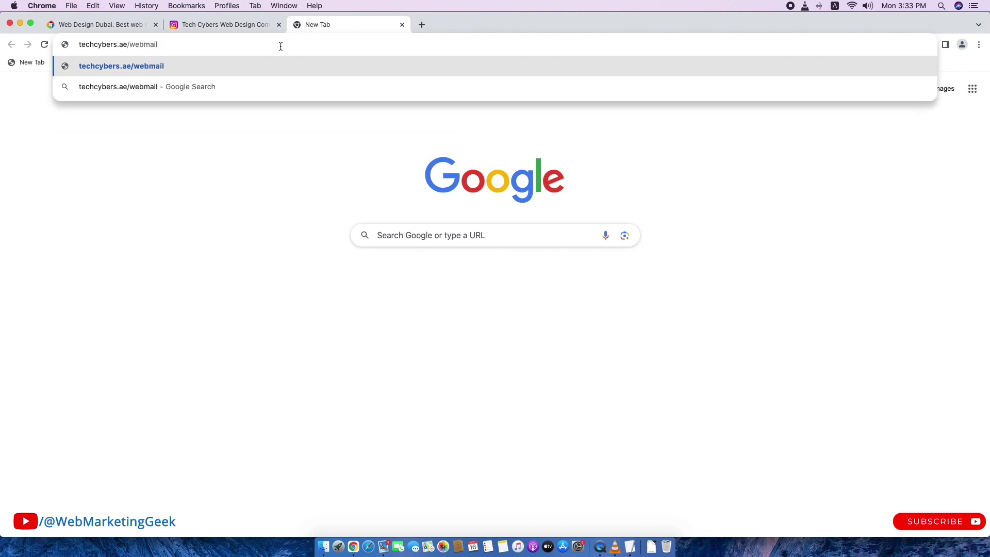
pyautogui.click(131, 174)
pyautogui.moveTo(157, 47); pyautogui.dragTo(66, 45)
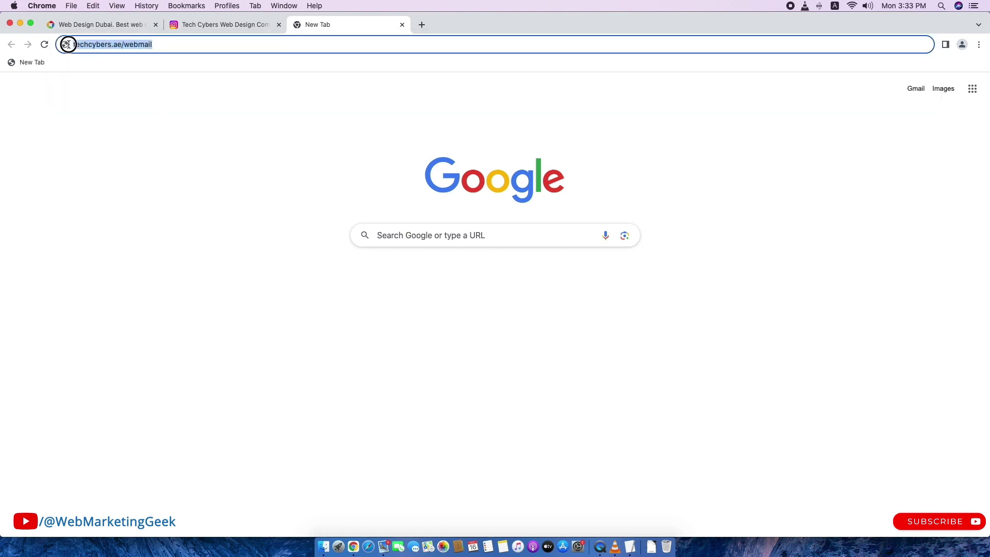
pyautogui.click(111, 100)
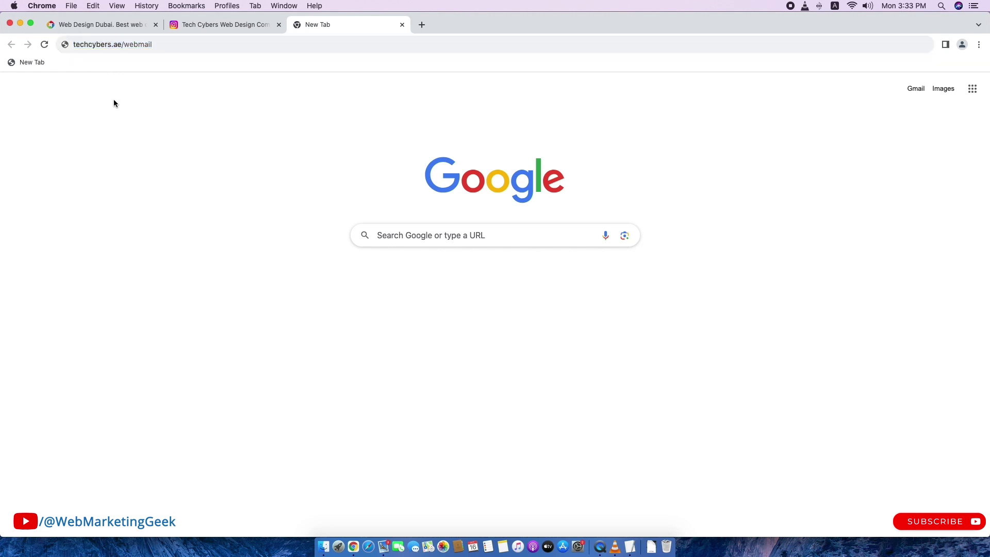
pyautogui.click(94, 45)
pyautogui.press('Return')
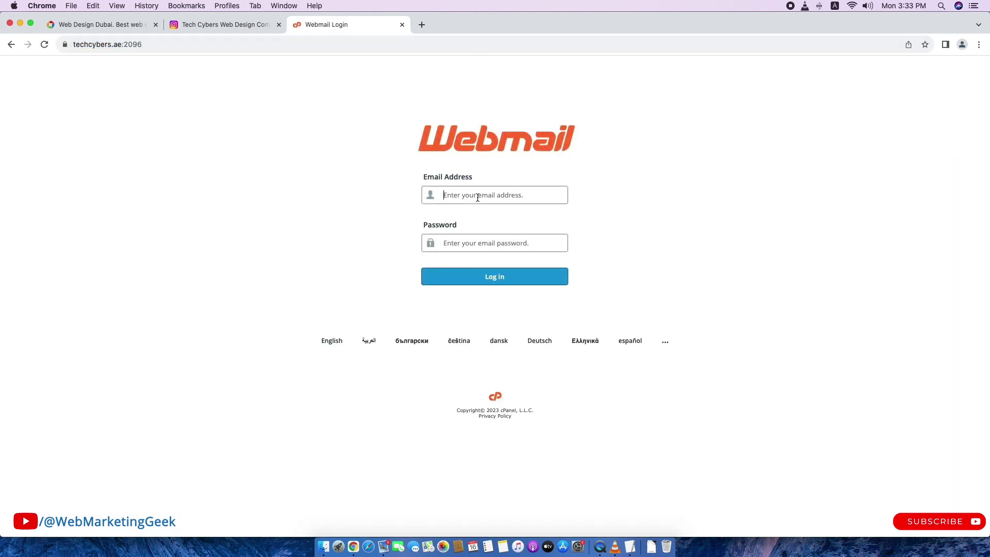
# Enter the account's email address in the webmail login form.
pyautogui.click(477, 197)
pyautogui.write('h')
pyautogui.press('BackSpace')
pyautogui.press('BackSpace')
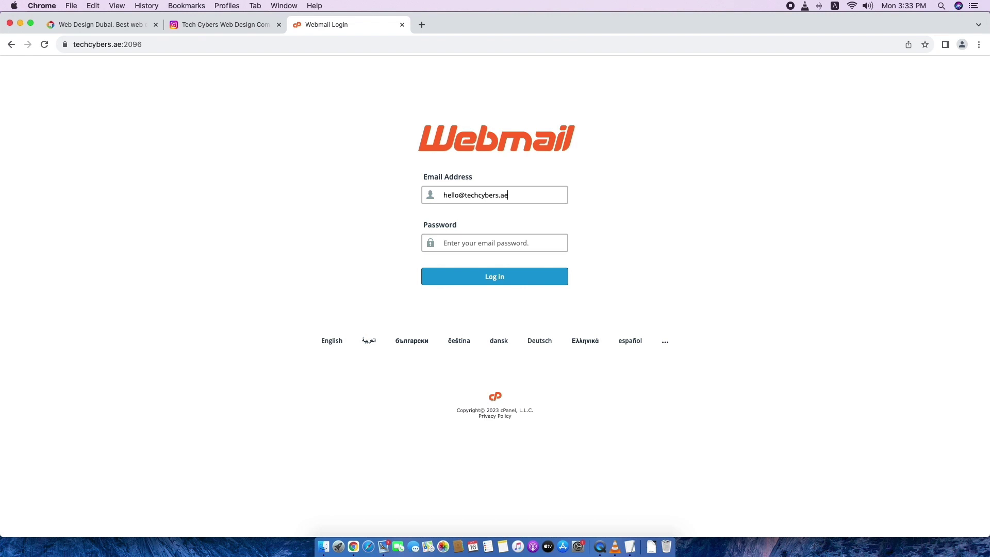
pyautogui.write('••')
# Log in and look over the cPanel Webmail main page.
pyautogui.click(507, 281)
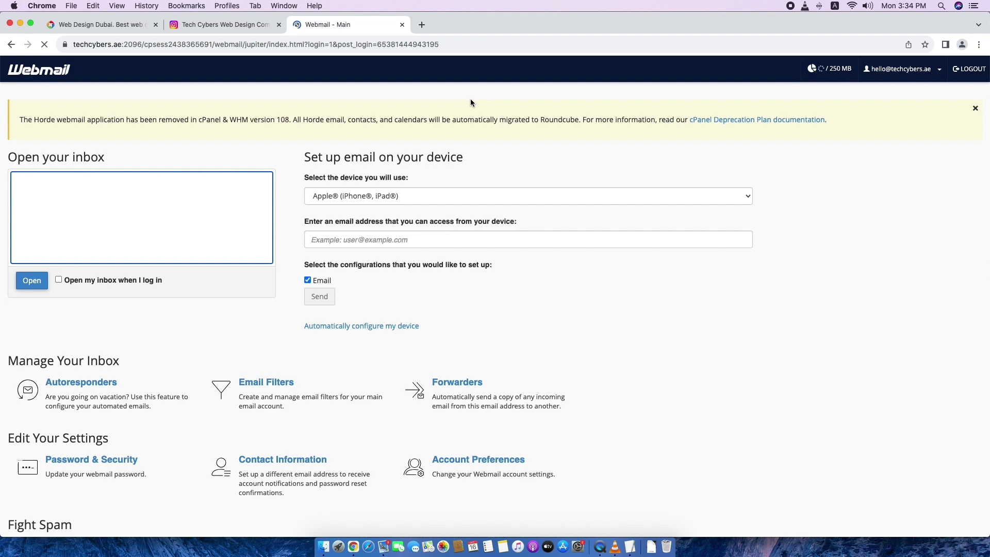
pyautogui.scroll(-4, 981, 385)
pyautogui.scroll(4, 948, 375)
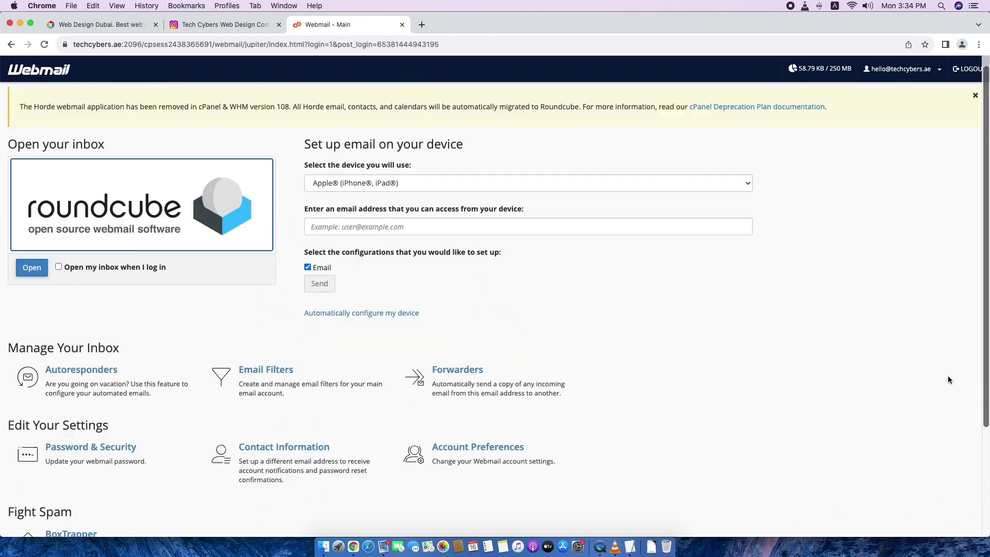
pyautogui.scroll(-3, 454, 384)
pyautogui.scroll(3, 467, 379)
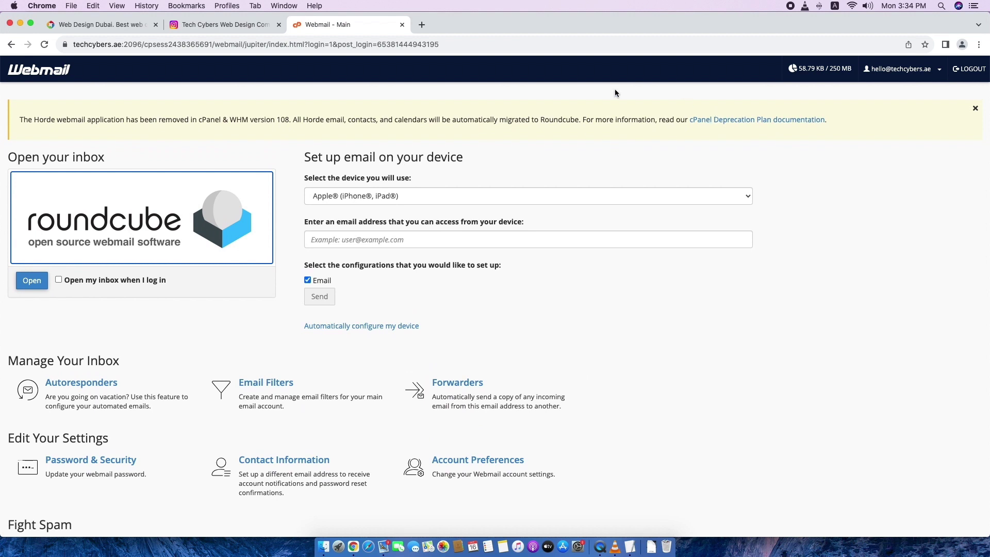
# Cross-check the remaining-space topic and confirm 58.79 KB of 250 MB mailbox storage used.
pyautogui.click(636, 554)
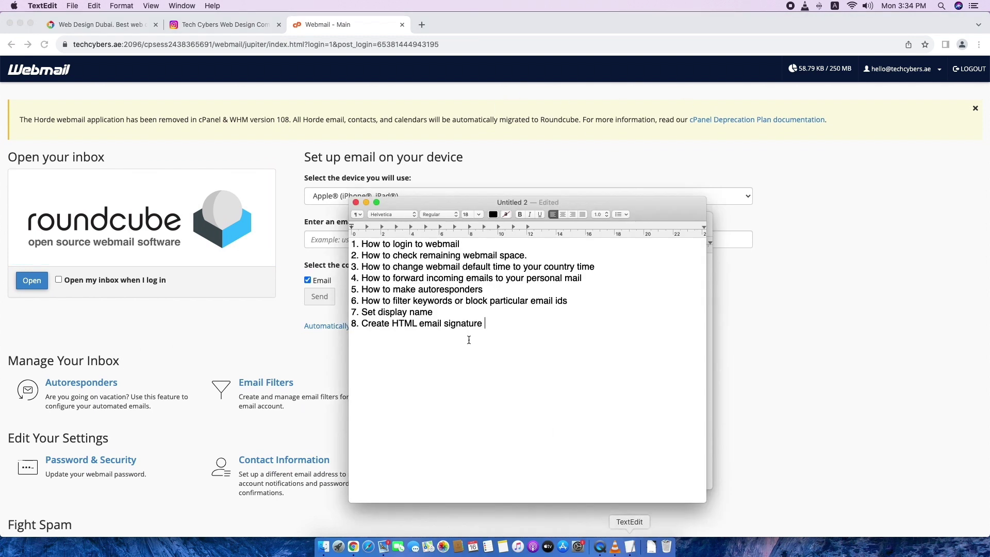
pyautogui.moveTo(541, 258); pyautogui.dragTo(369, 255)
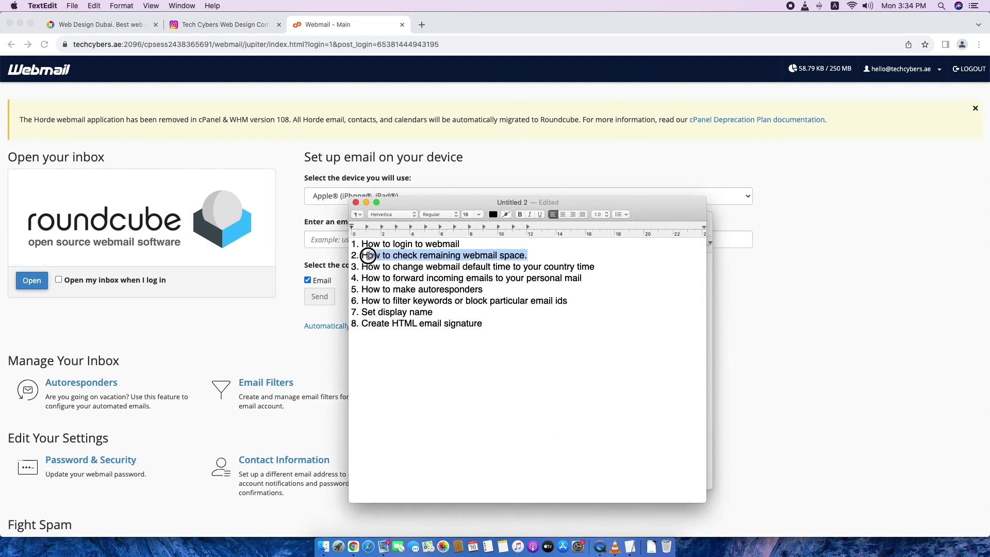
pyautogui.click(807, 398)
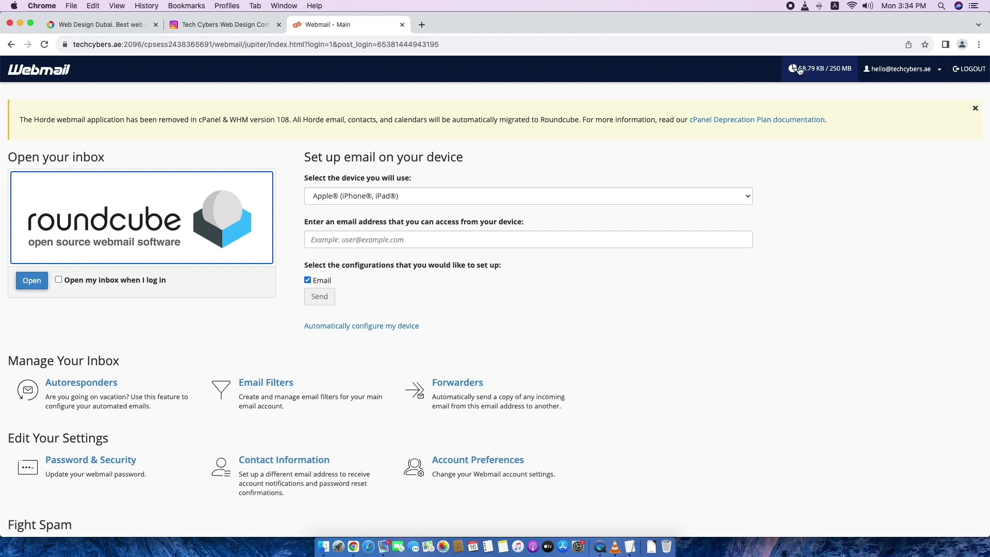
pyautogui.click(711, 65)
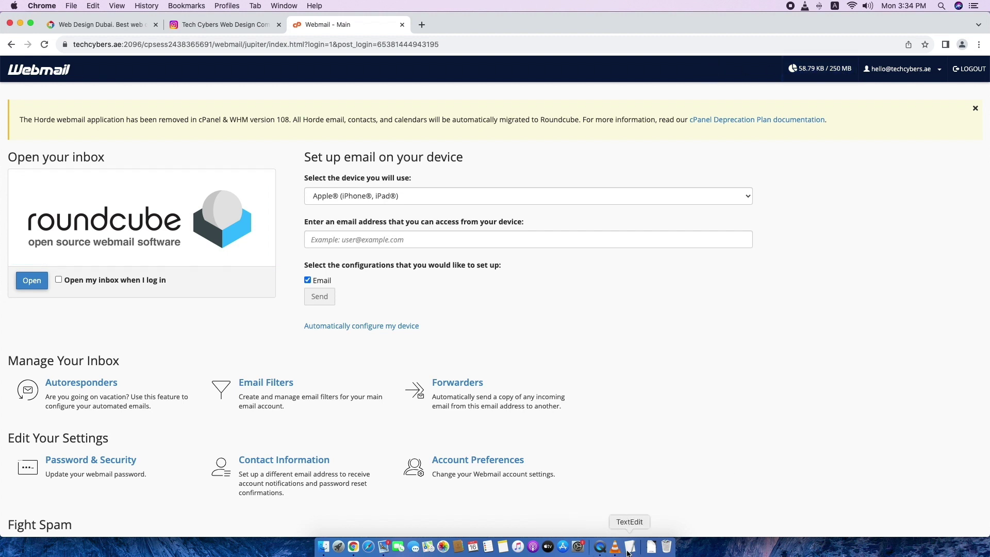
pyautogui.click(630, 547)
pyautogui.doubleClick(442, 267)
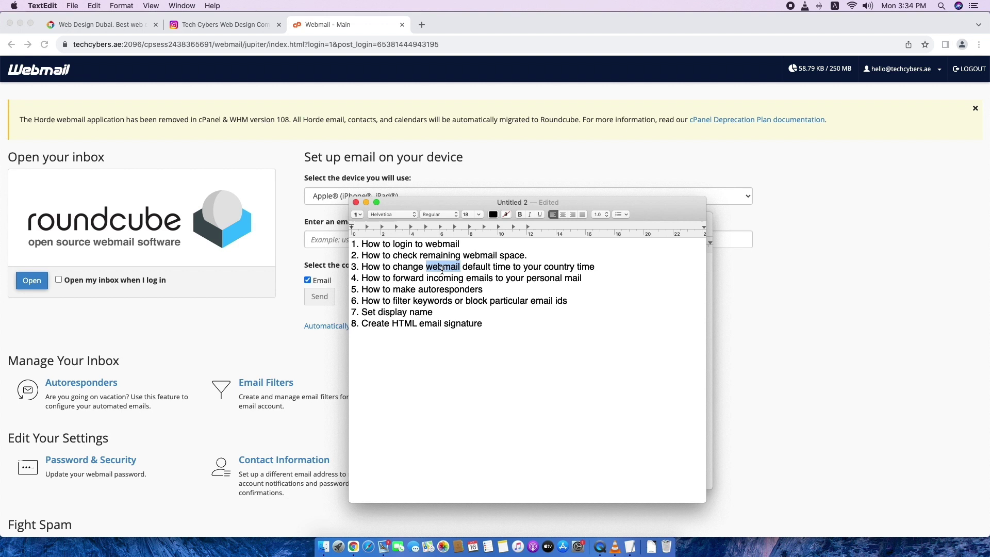
pyautogui.click(772, 365)
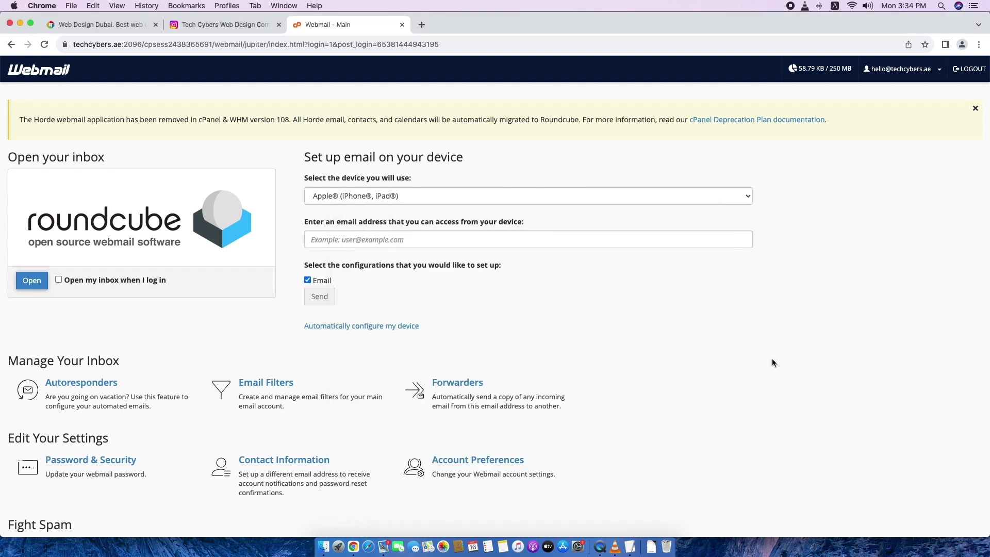
# Open the Roundcube inbox and go to Settings > Preferences > User Interface.
pyautogui.click(931, 74)
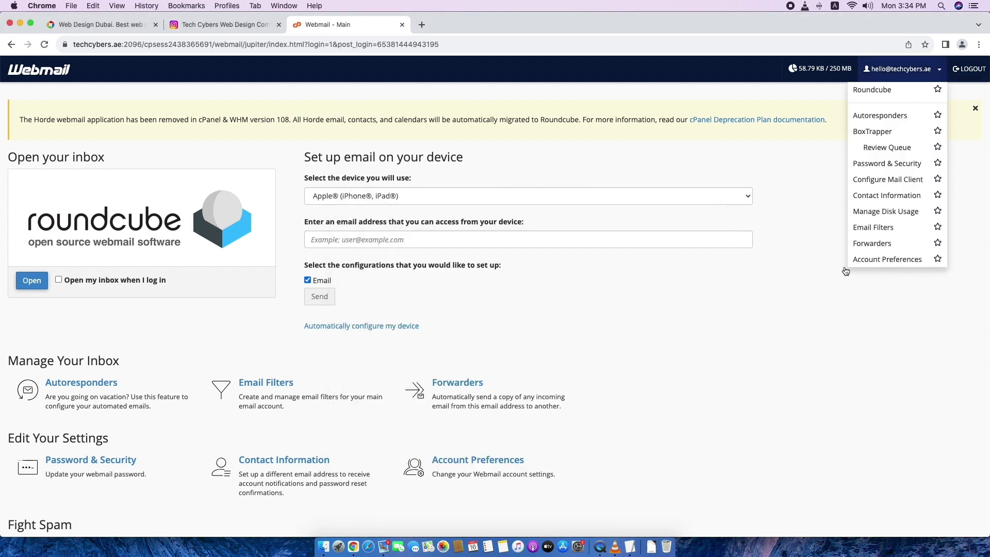
pyautogui.click(795, 273)
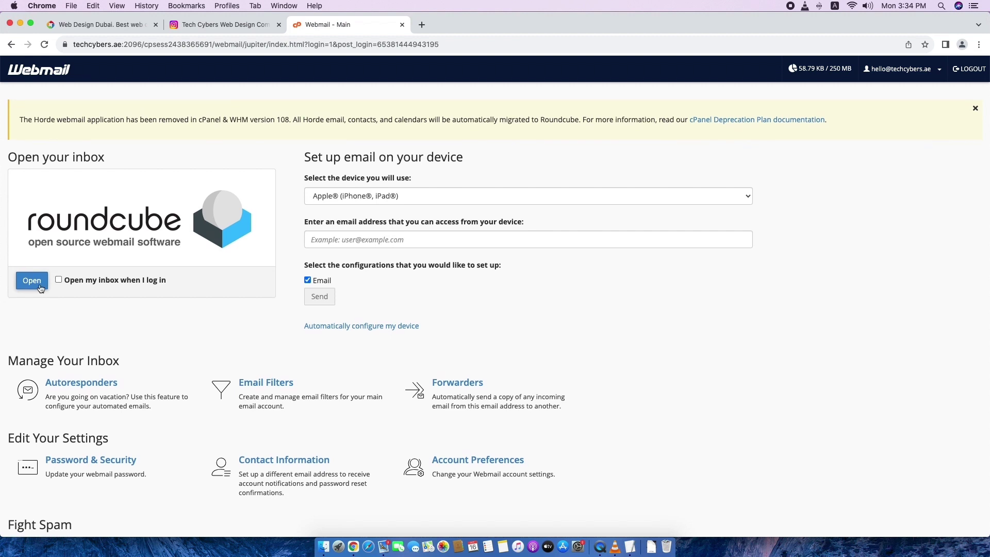
pyautogui.click(20, 278)
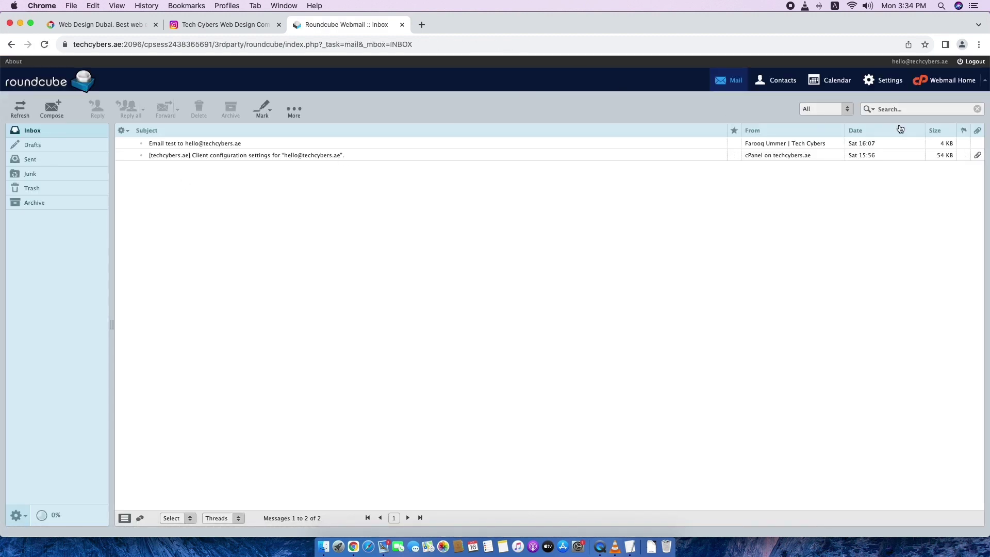
pyautogui.click(891, 81)
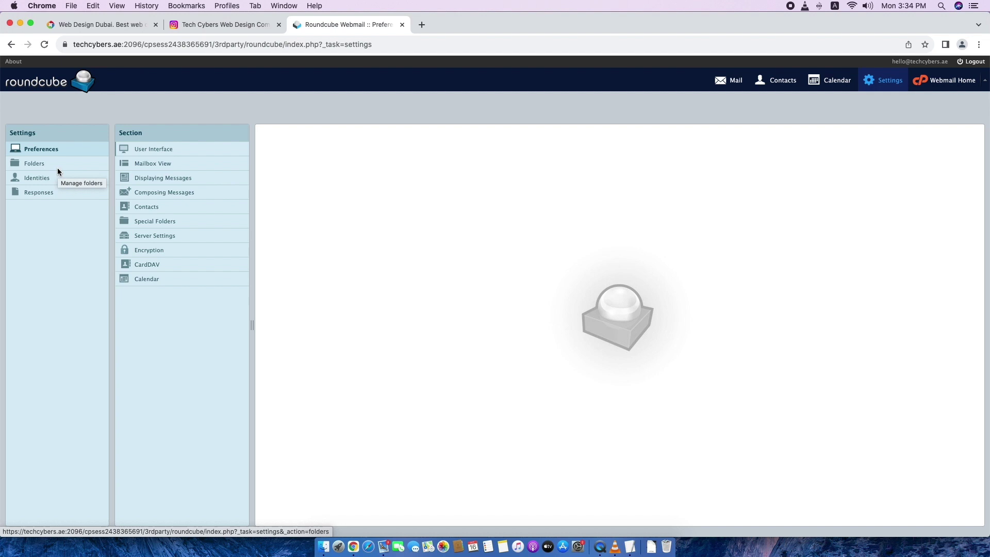
pyautogui.click(57, 178)
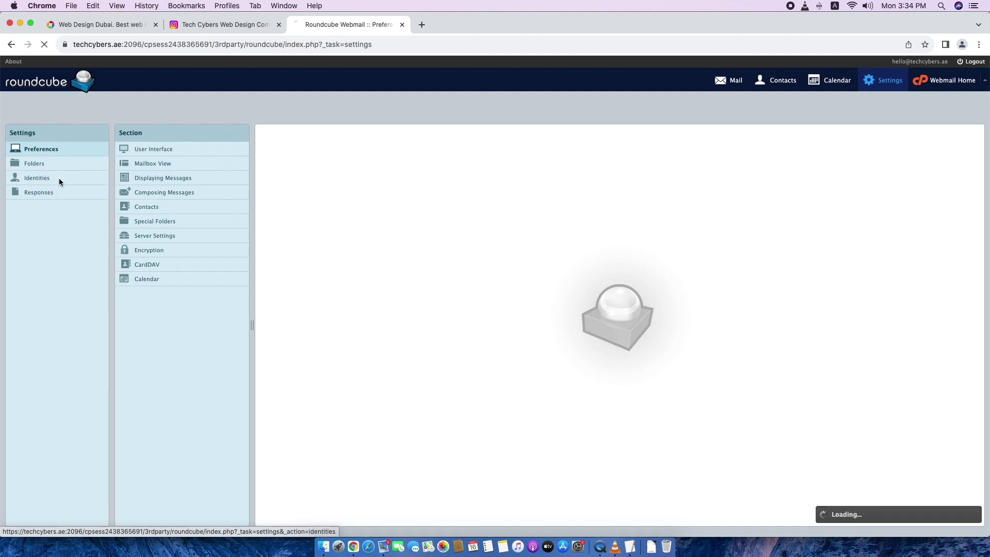
pyautogui.click(51, 165)
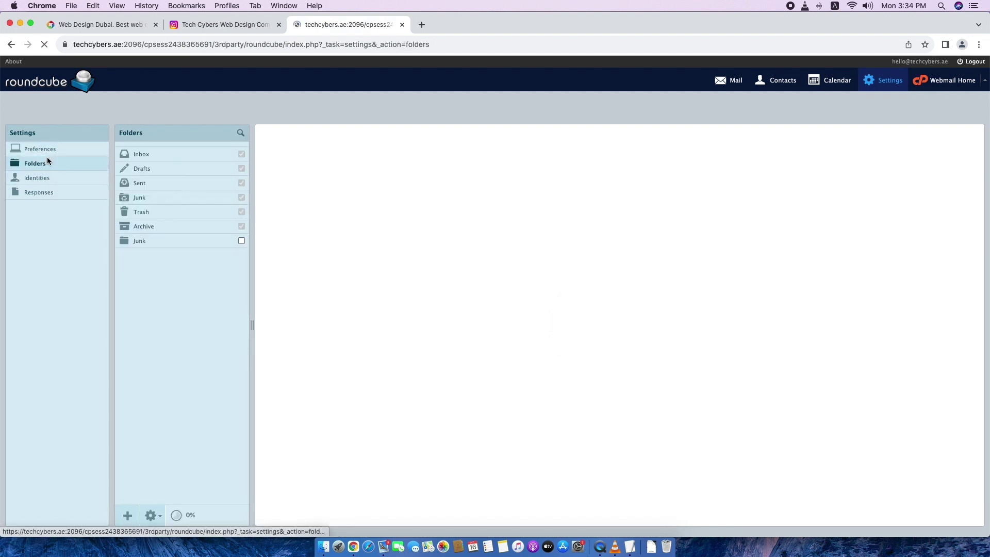
pyautogui.click(51, 150)
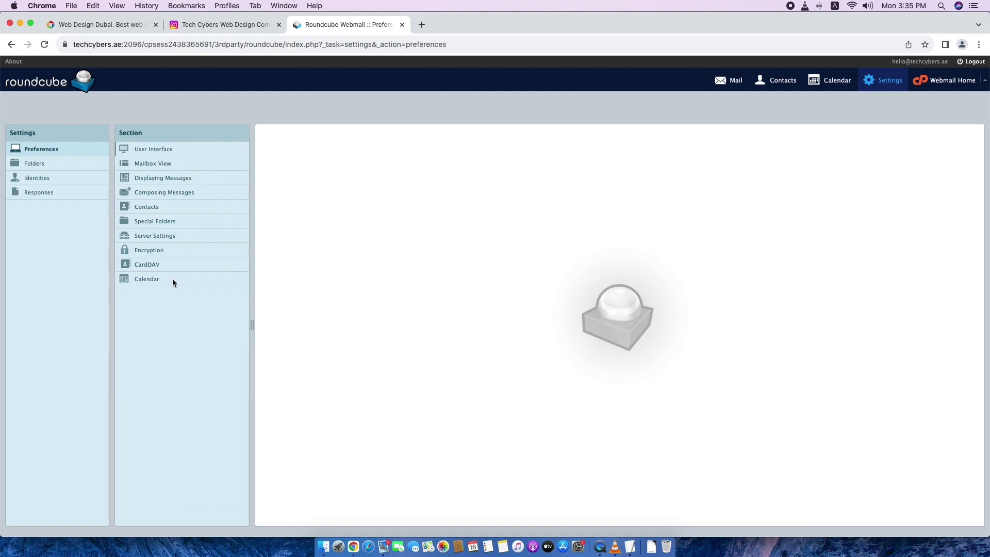
pyautogui.click(168, 151)
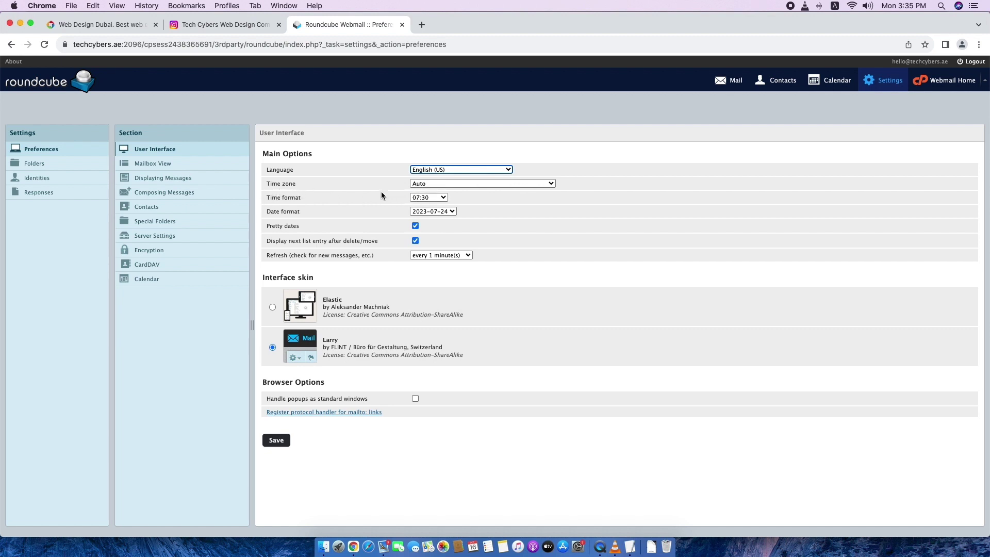
# Save time zone (GMT +04:00) Asia/Dubai with the 07:30 AM time format, then return to the Inbox.
pyautogui.click(434, 185)
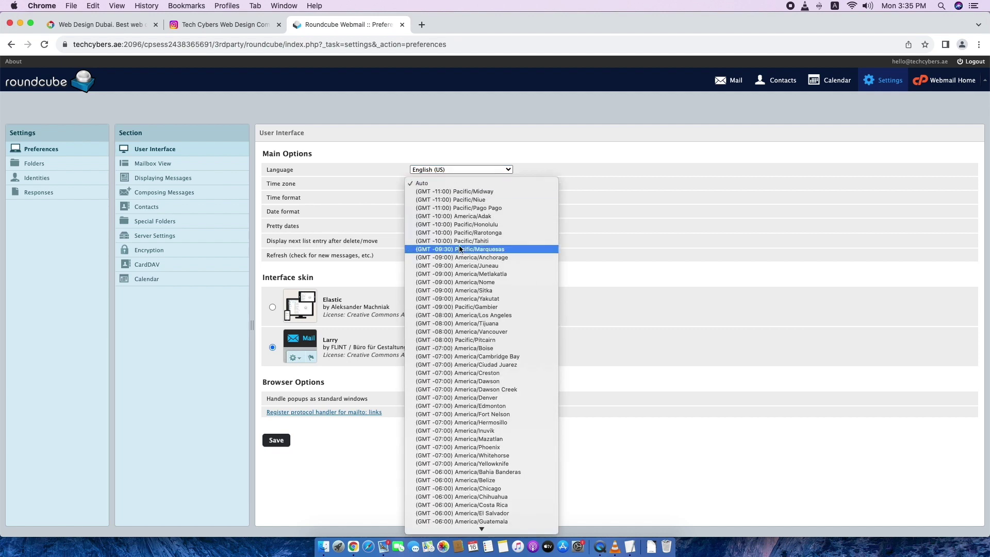
pyautogui.scroll(-10, 460, 248)
pyautogui.scroll(-15, 460, 249)
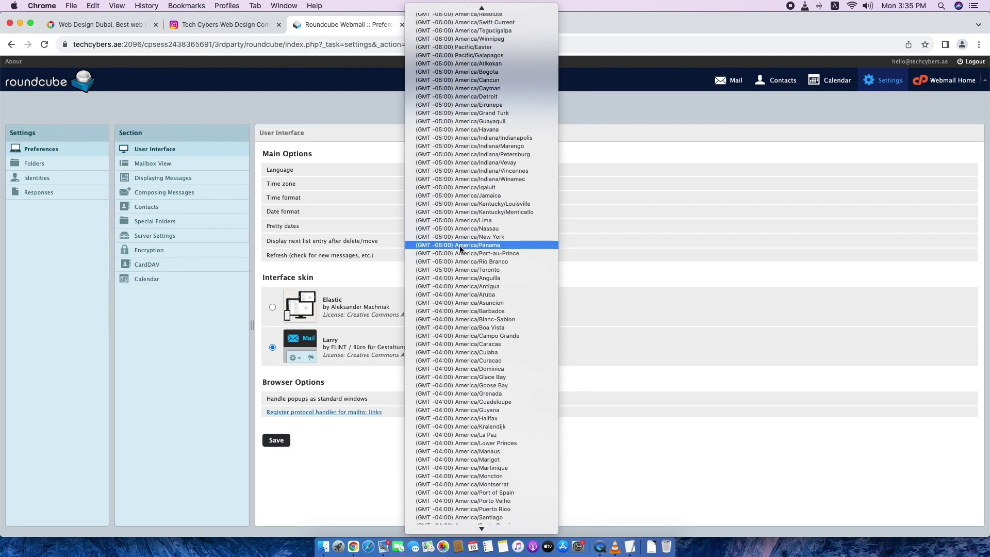
pyautogui.scroll(-10, 460, 257)
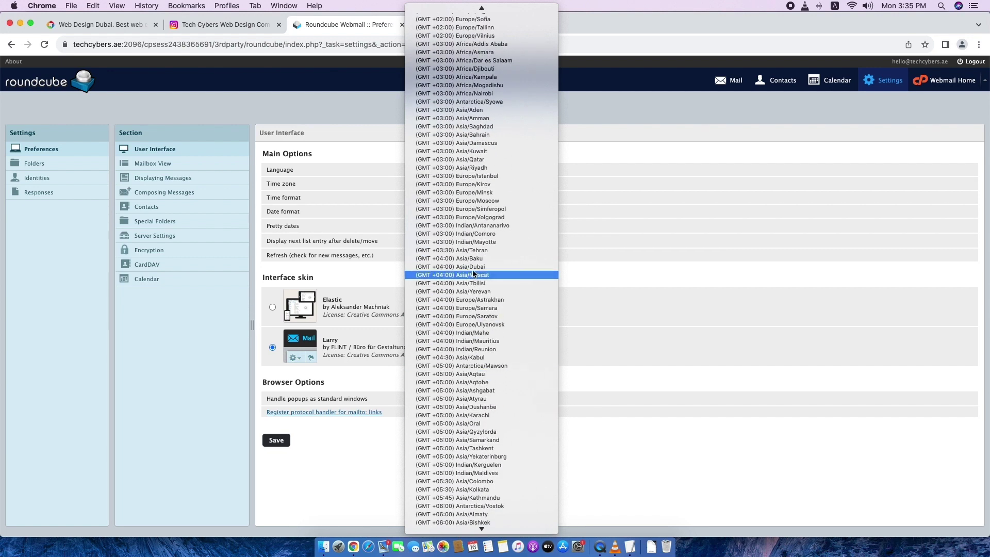
pyautogui.click(472, 267)
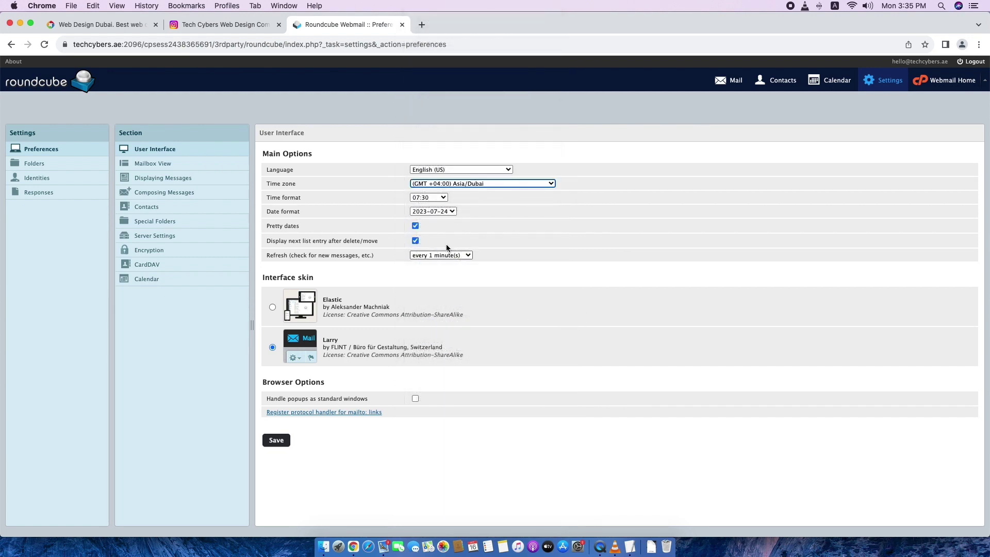
pyautogui.click(428, 198)
pyautogui.press('Return')
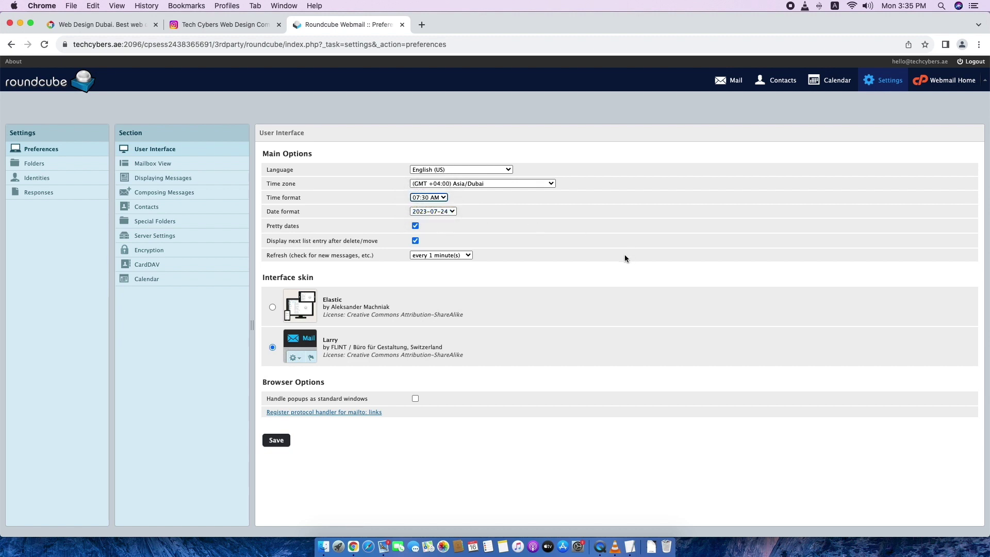
pyautogui.click(456, 212)
pyautogui.click(548, 216)
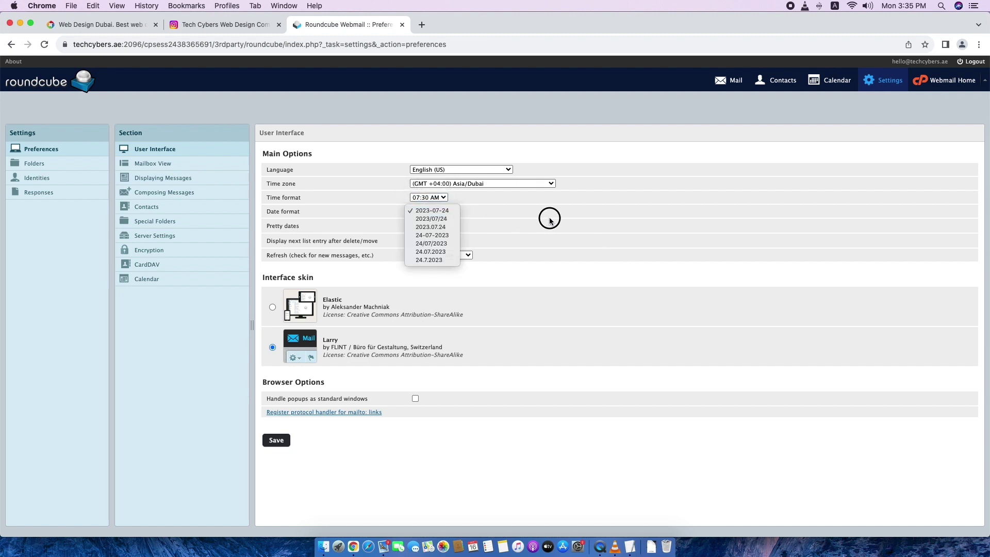
pyautogui.click(274, 440)
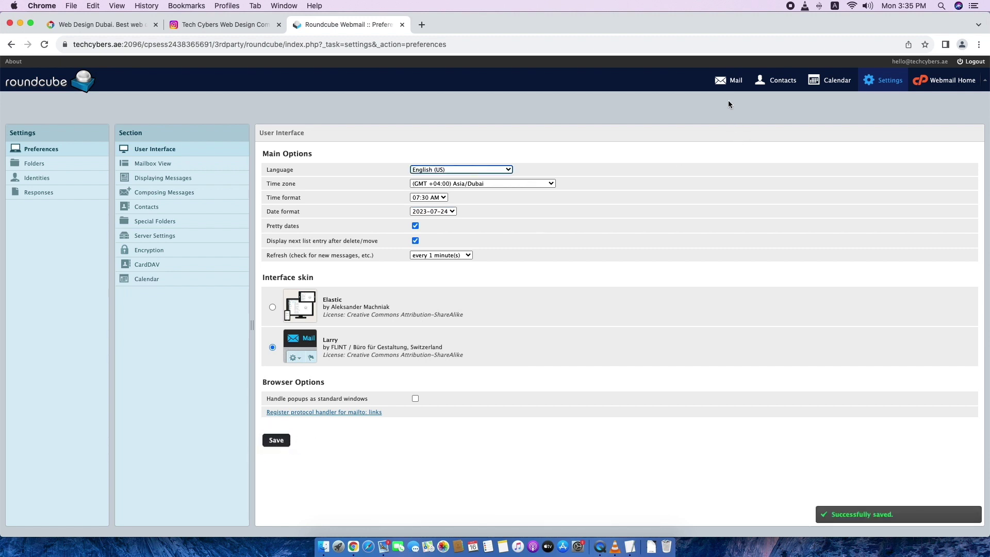
pyautogui.click(730, 81)
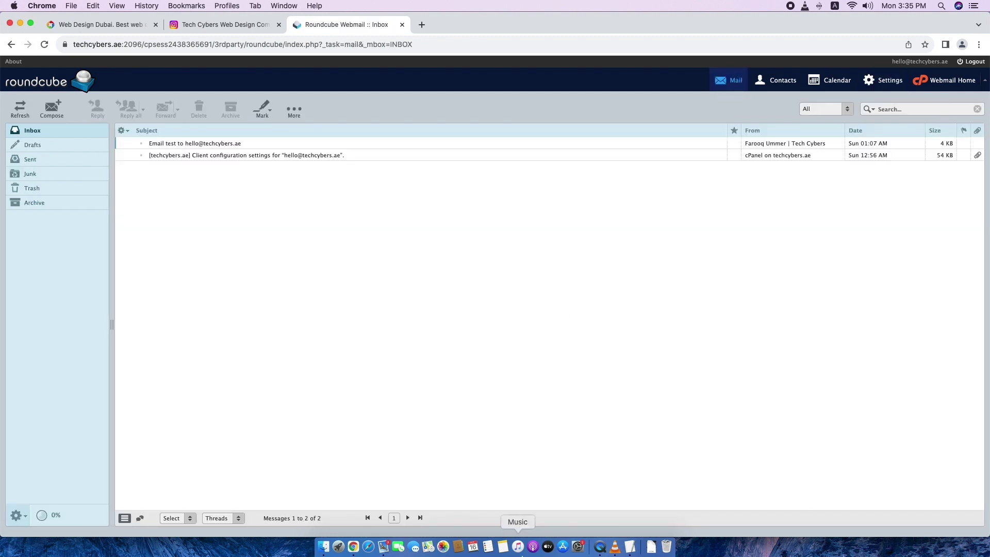
pyautogui.click(630, 546)
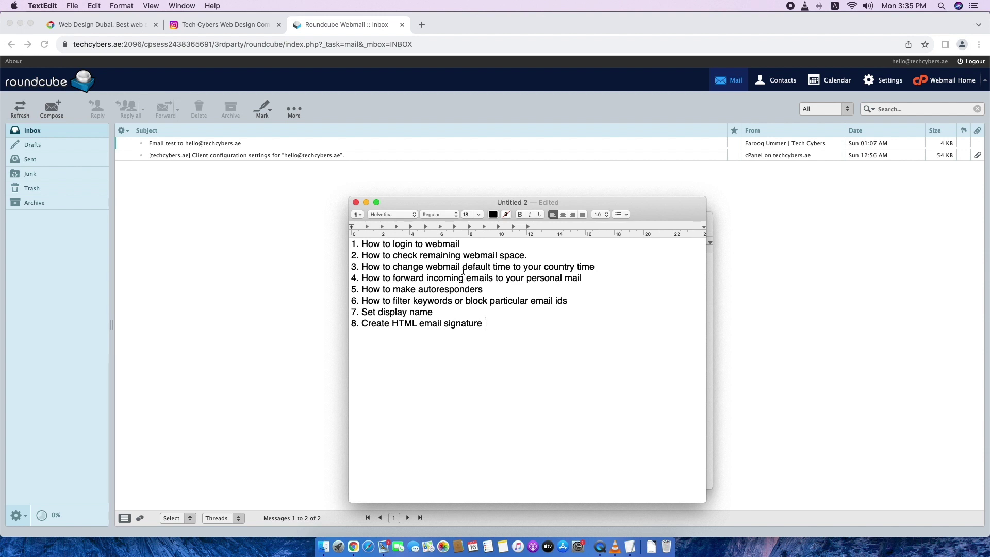
pyautogui.moveTo(582, 278); pyautogui.dragTo(353, 279)
pyautogui.click(346, 216)
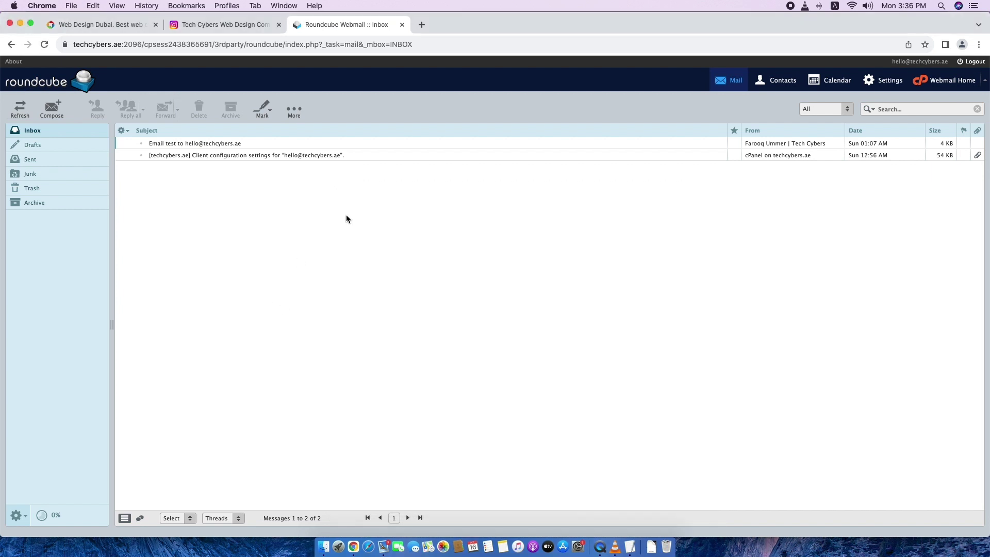
# Add a forwarder that copies all incoming mail to an external Gmail address.
pyautogui.click(953, 85)
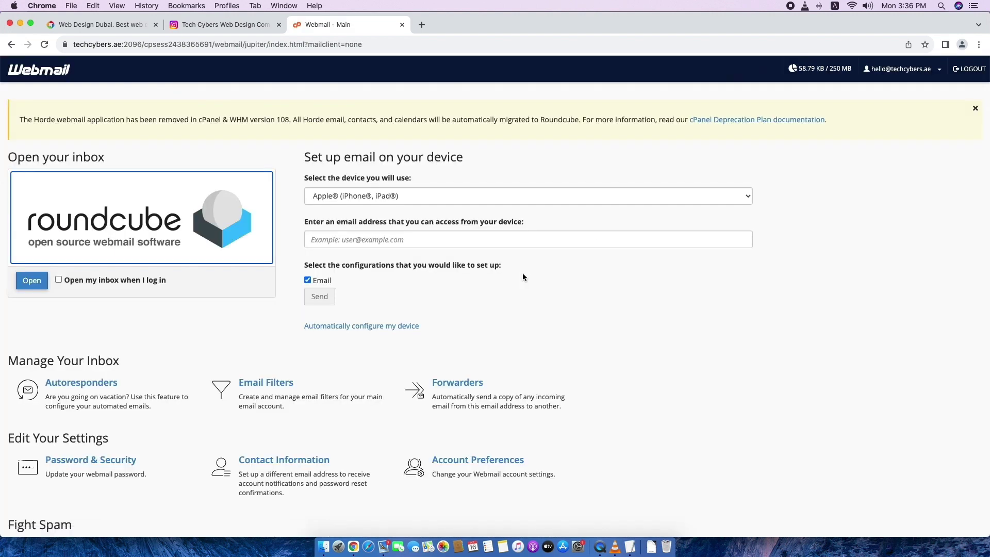
pyautogui.scroll(-2, 567, 283)
pyautogui.click(484, 360)
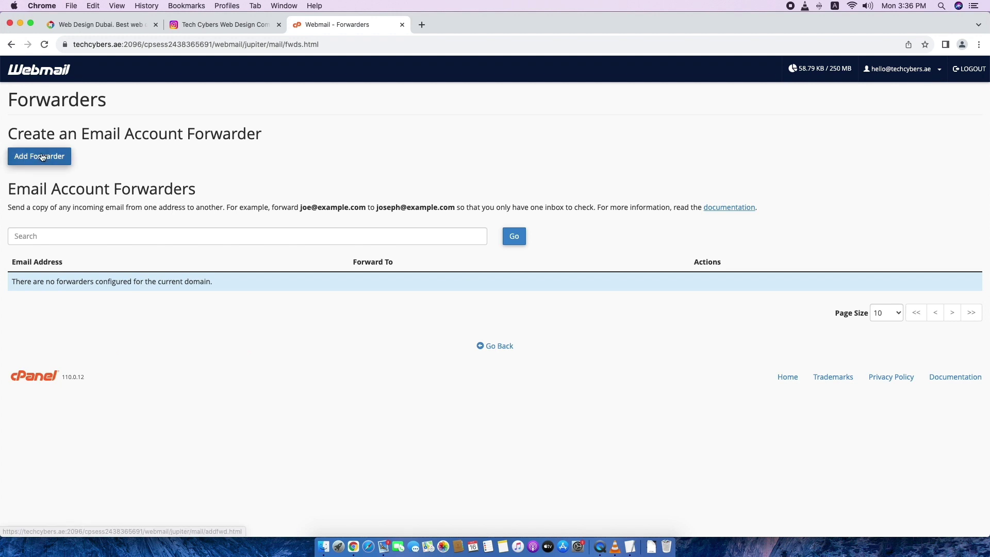
pyautogui.click(42, 156)
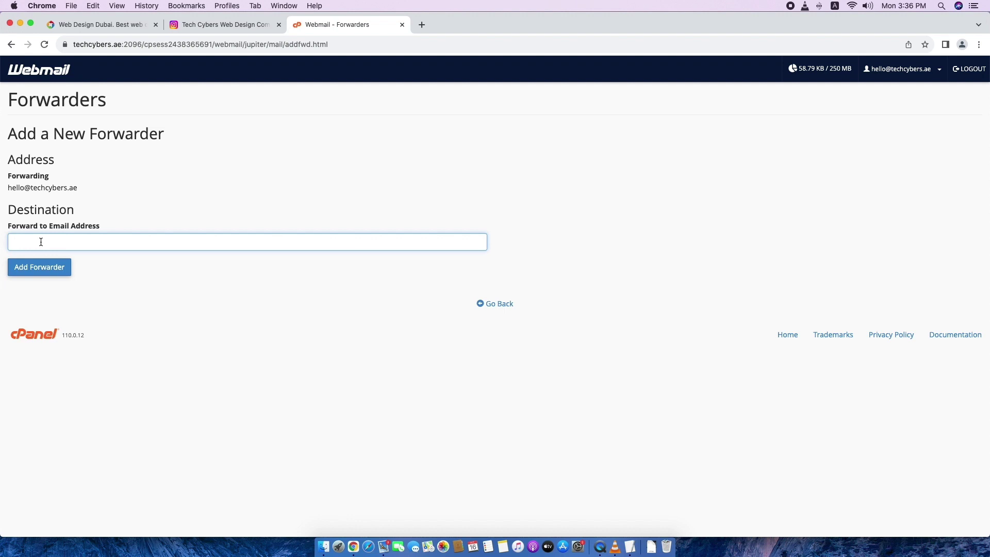
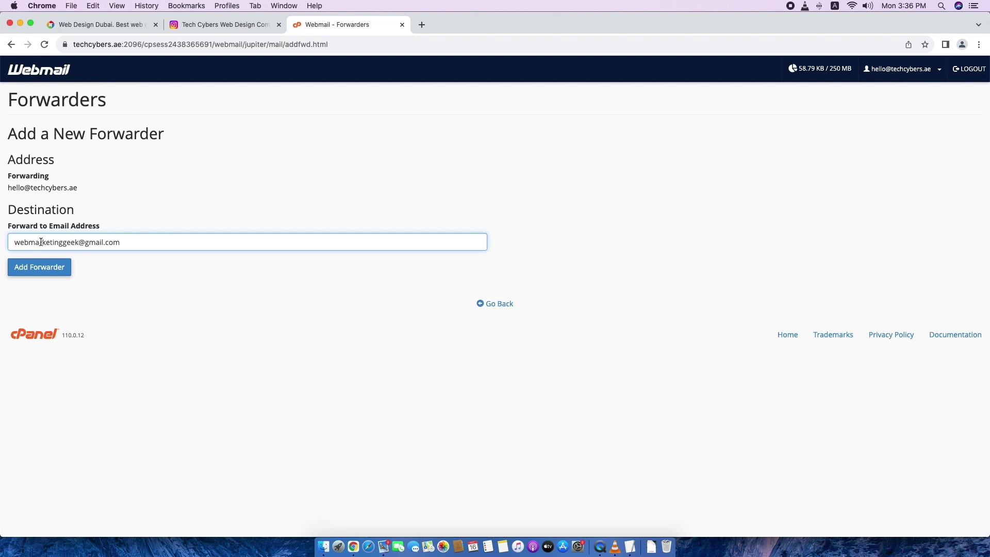
pyautogui.moveTo(122, 242); pyautogui.dragTo(9, 242)
pyautogui.click(30, 287)
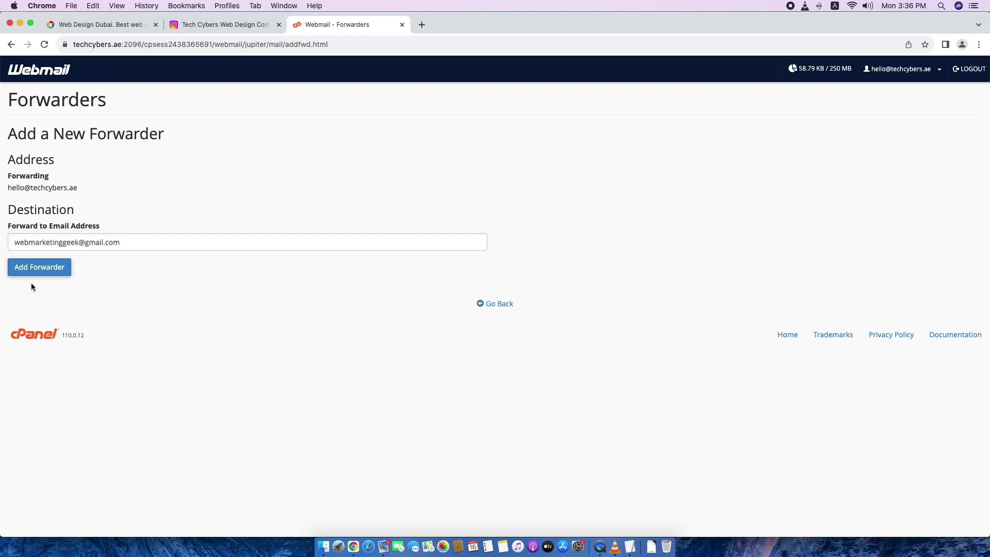
pyautogui.click(61, 267)
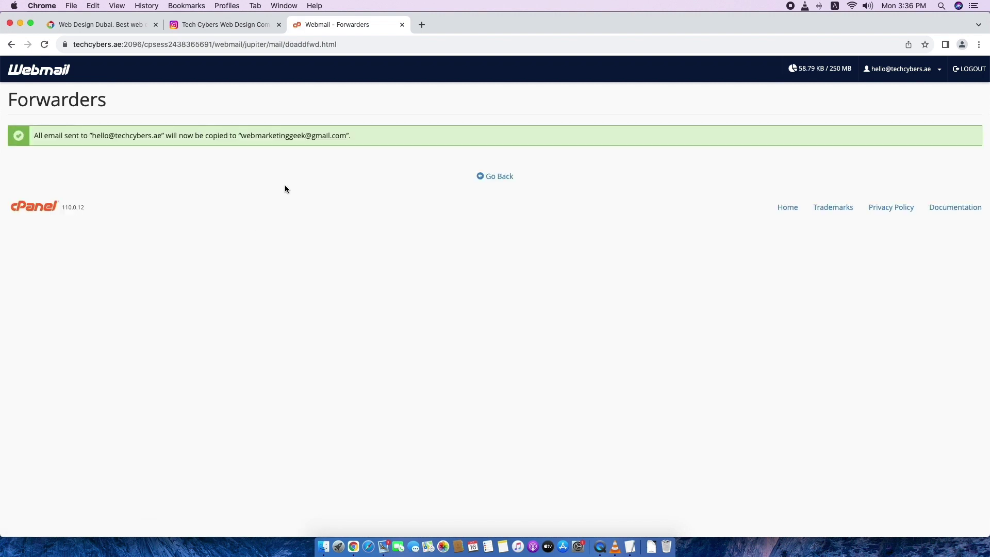
# Verify the forwarder's source and destination addresses in the list, then return to Webmail home.
pyautogui.click(504, 177)
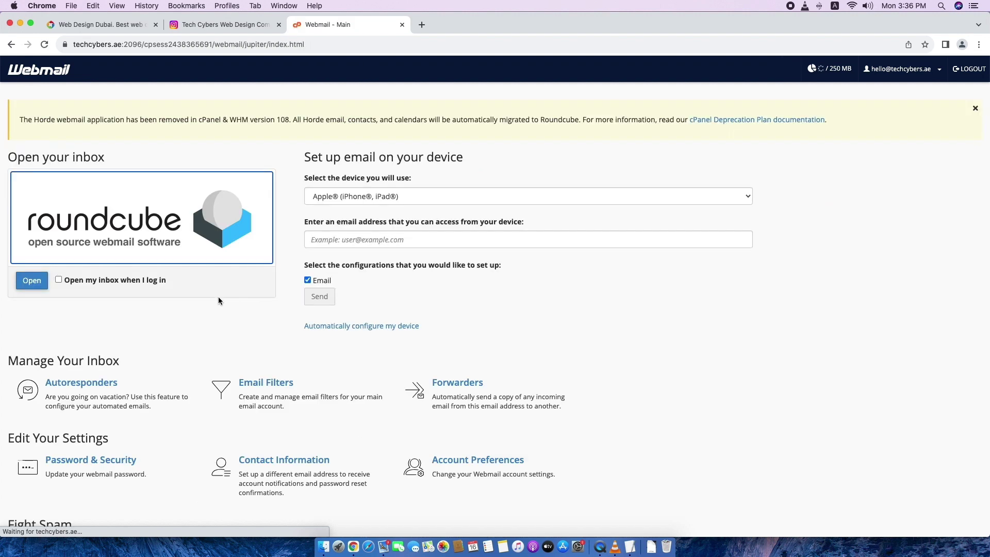
pyautogui.scroll(-2, 592, 329)
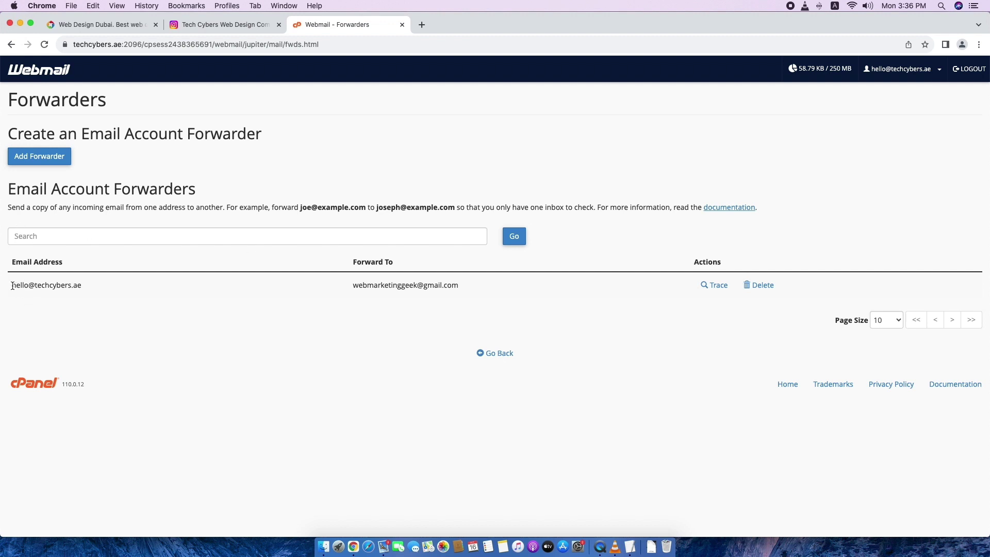
pyautogui.moveTo(13, 285); pyautogui.dragTo(100, 287)
pyautogui.click(101, 287)
pyautogui.moveTo(353, 286); pyautogui.dragTo(473, 290)
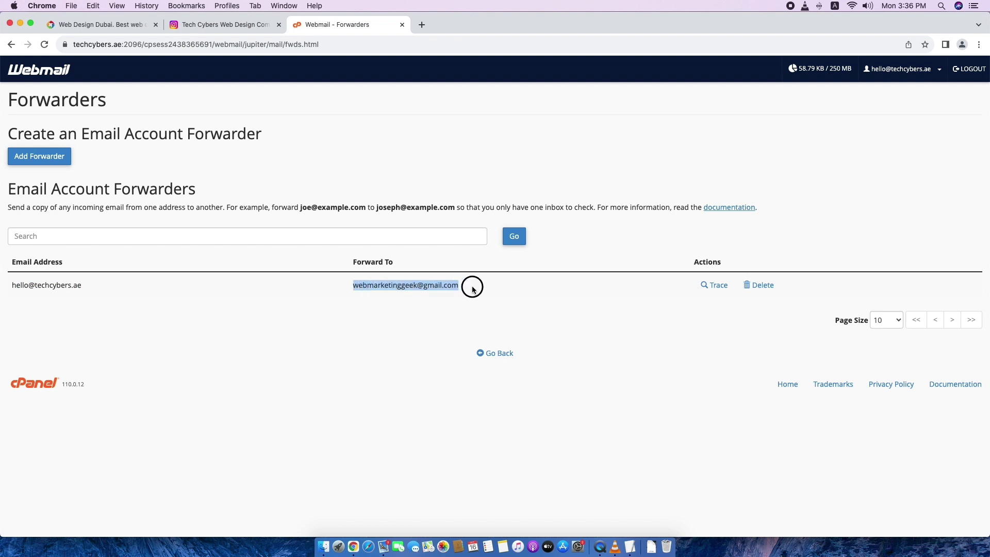
pyautogui.click(38, 74)
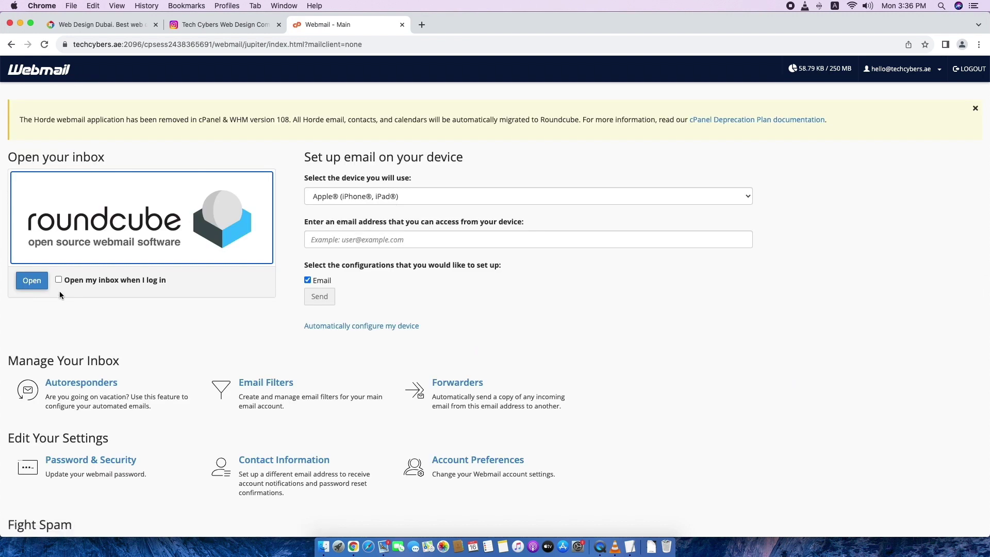
# Check the autoresponders topic in the TextEdit list before returning to Webmail.
pyautogui.click(630, 546)
pyautogui.click(427, 300)
pyautogui.moveTo(482, 288); pyautogui.dragTo(354, 290)
pyautogui.click(386, 365)
pyautogui.click(260, 332)
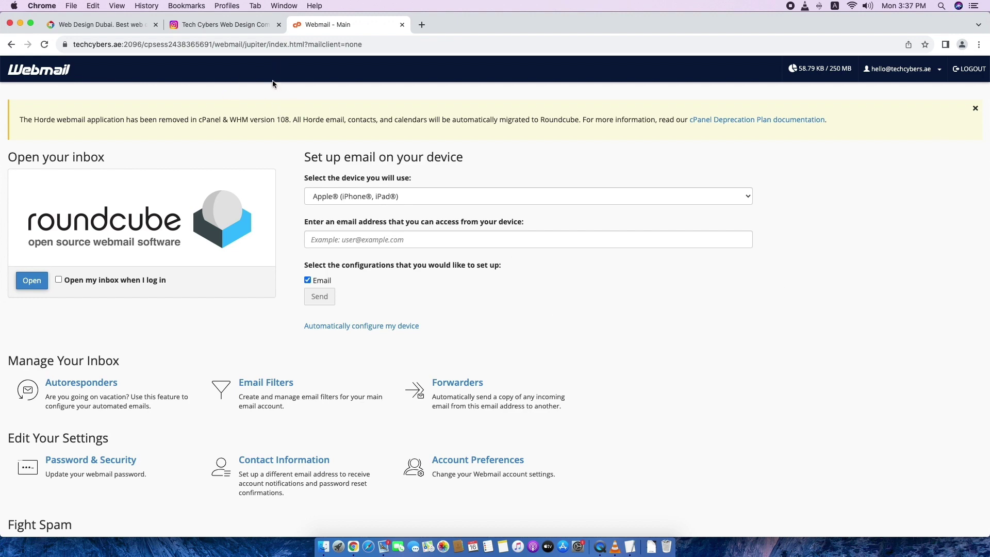
# Open Autoresponders > Add Autoresponder and go through the From, Subject, Body and Interval fields.
pyautogui.scroll(-3, 717, 248)
pyautogui.scroll(3, 717, 248)
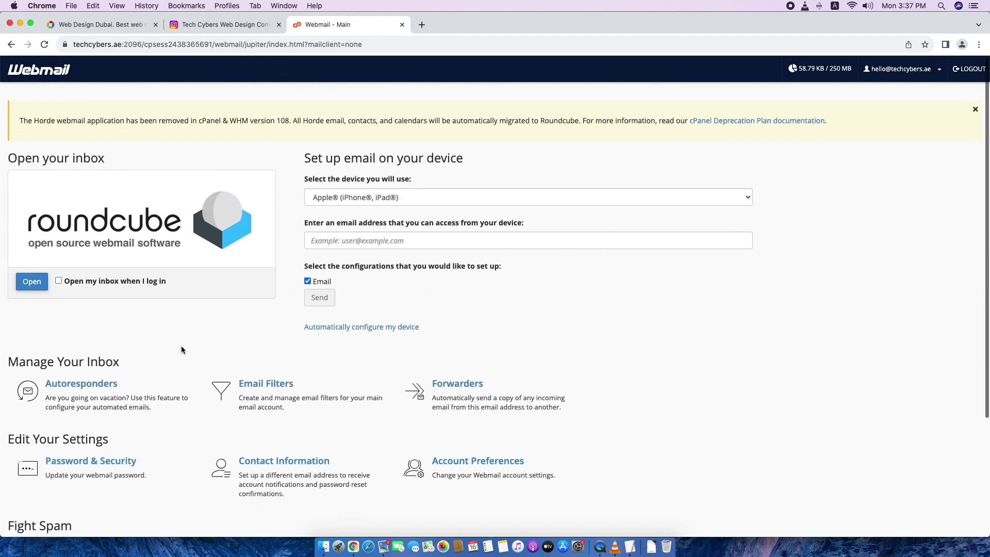
pyautogui.click(71, 399)
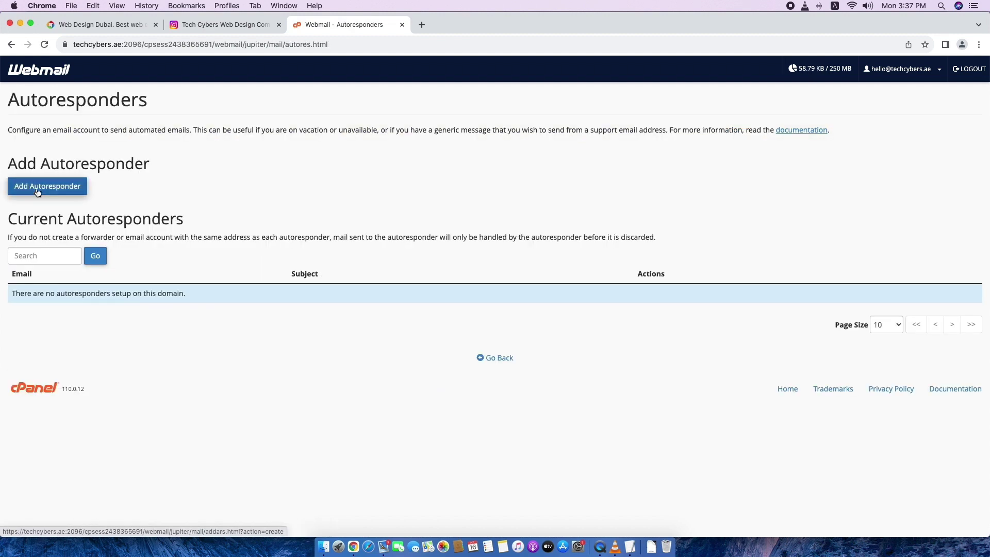
pyautogui.click(37, 192)
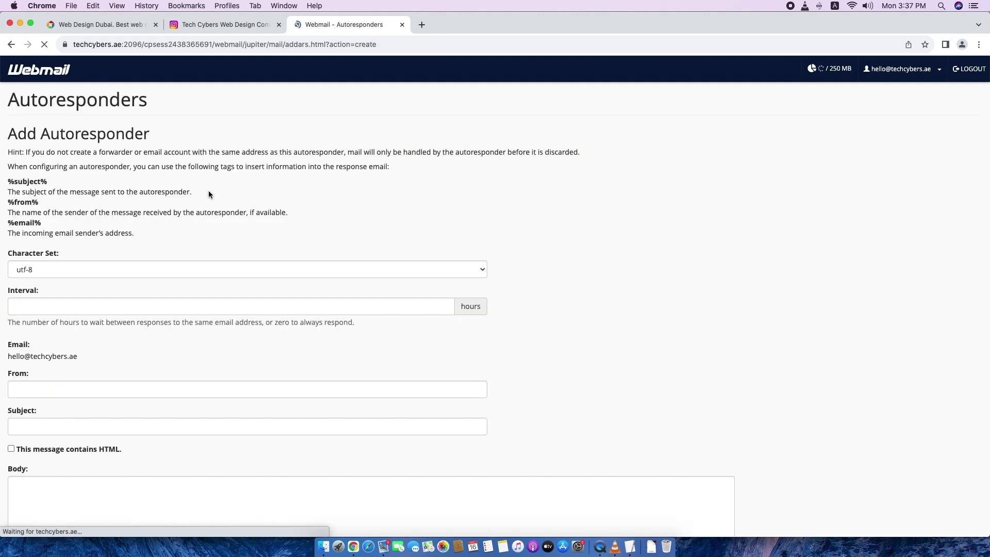
pyautogui.scroll(-3, 104, 327)
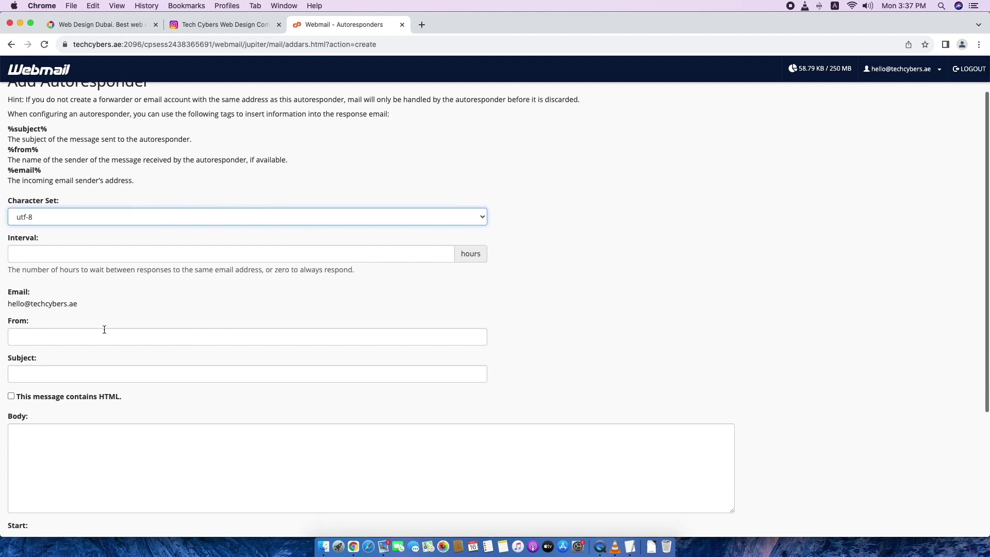
pyautogui.click(16, 315)
pyautogui.click(48, 355)
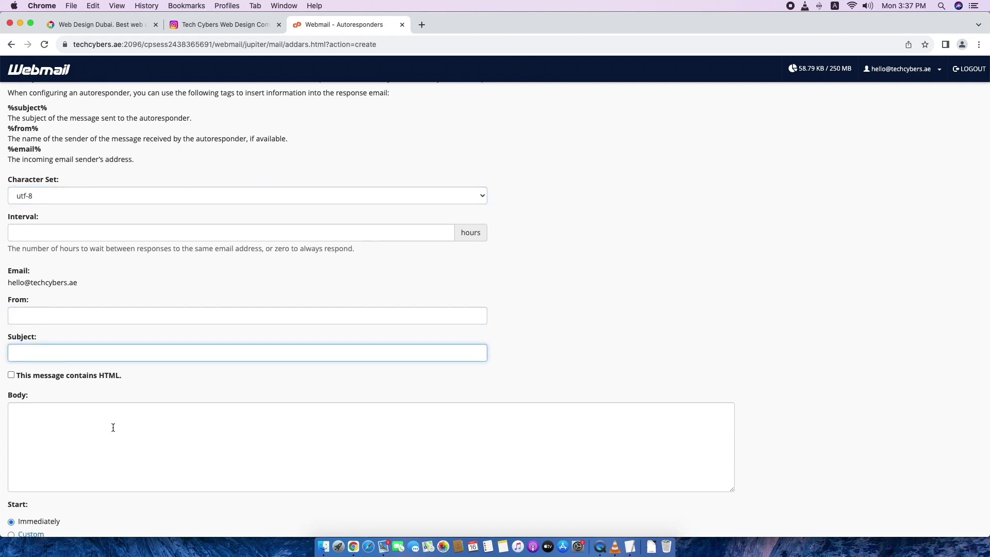
pyautogui.click(142, 419)
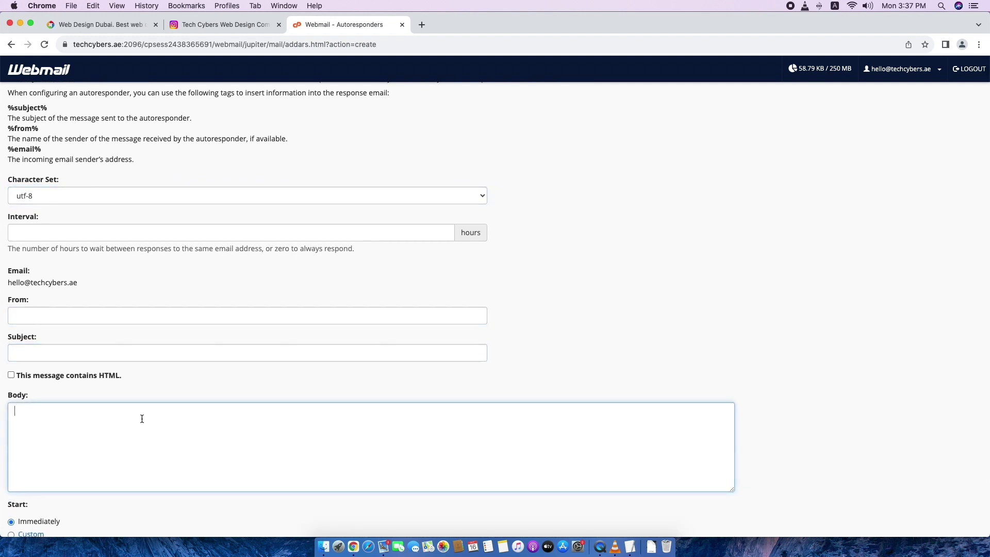
pyautogui.click(33, 235)
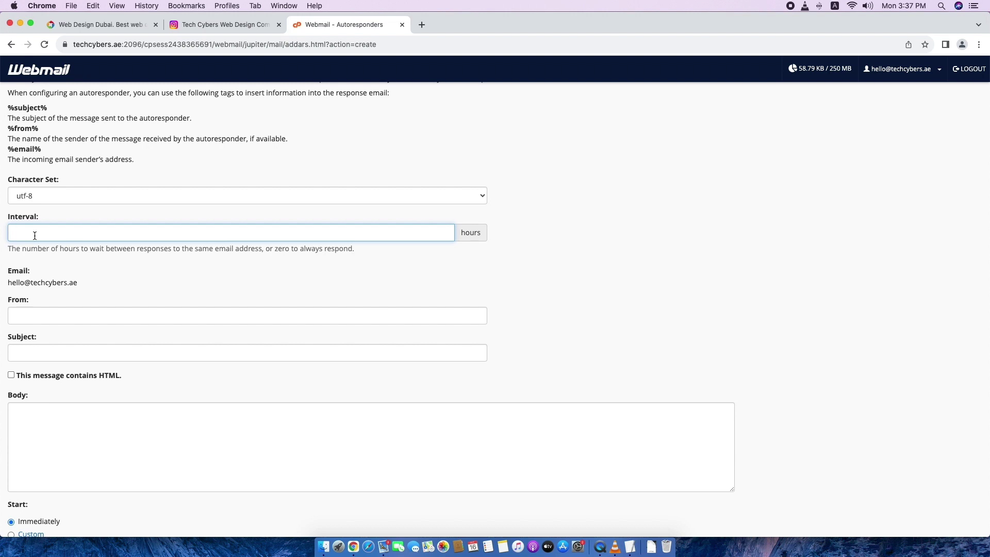
# Set the autoresponder interval to 12 hours.
pyautogui.write('24')
pyautogui.doubleClick(10, 233)
pyautogui.write('1')
pyautogui.click(601, 280)
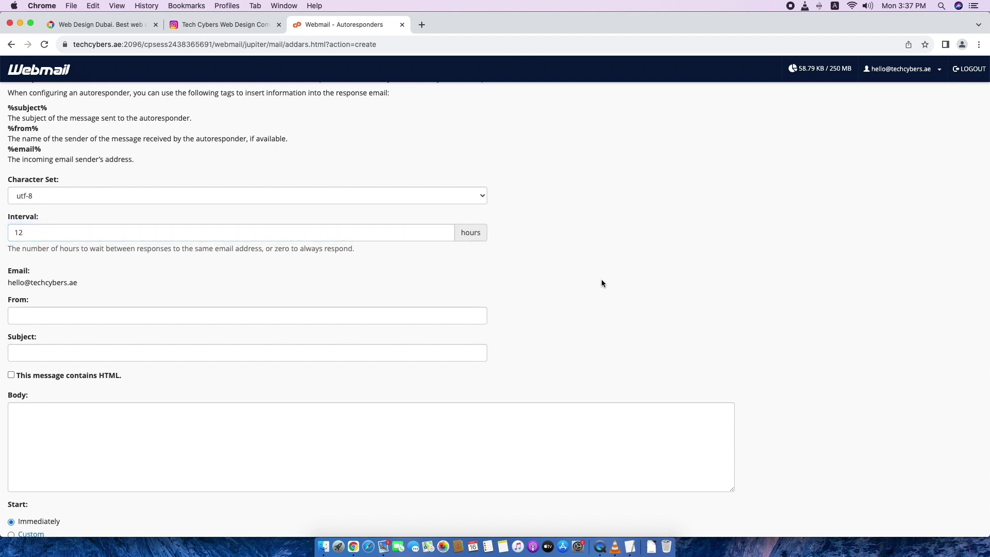
pyautogui.click(24, 234)
pyautogui.doubleClick(10, 232)
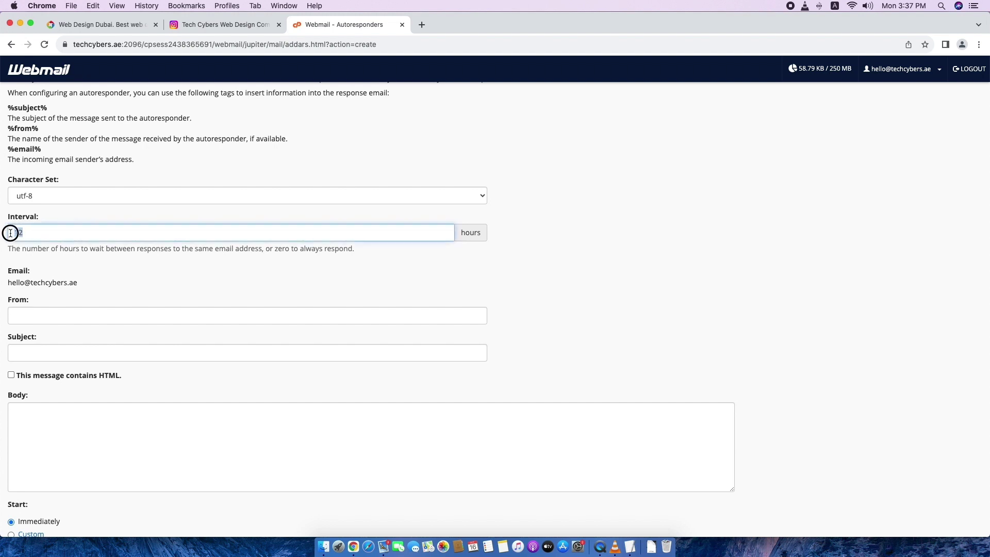
pyautogui.moveTo(34, 233); pyautogui.dragTo(9, 233)
pyautogui.click(40, 233)
# Fill in the sender name and delete the stray space before 'thank you.' in the body.
pyautogui.scroll(-1, 290, 336)
pyautogui.click(60, 298)
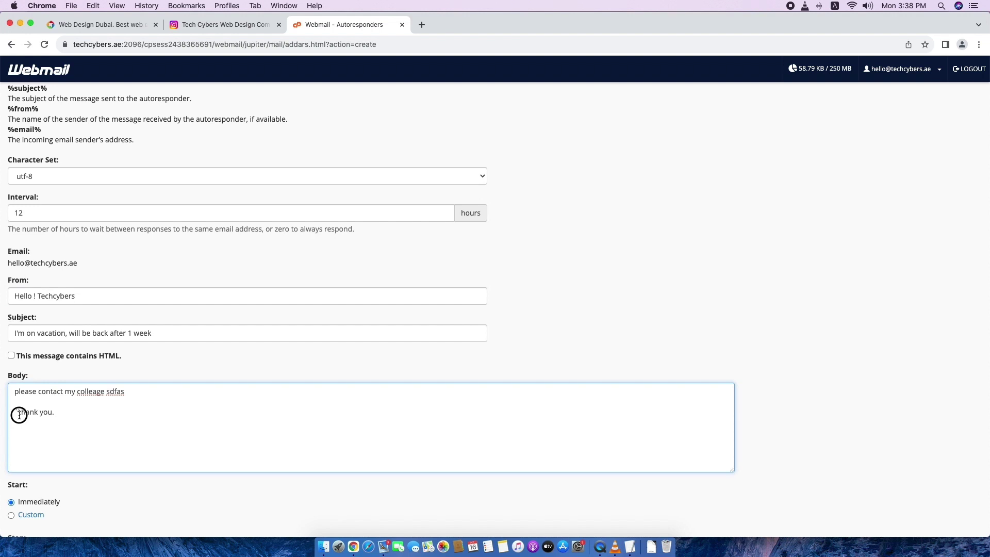
pyautogui.moveTo(18, 413); pyautogui.dragTo(9, 415)
pyautogui.press('BackSpace')
pyautogui.scroll(-5, 550, 391)
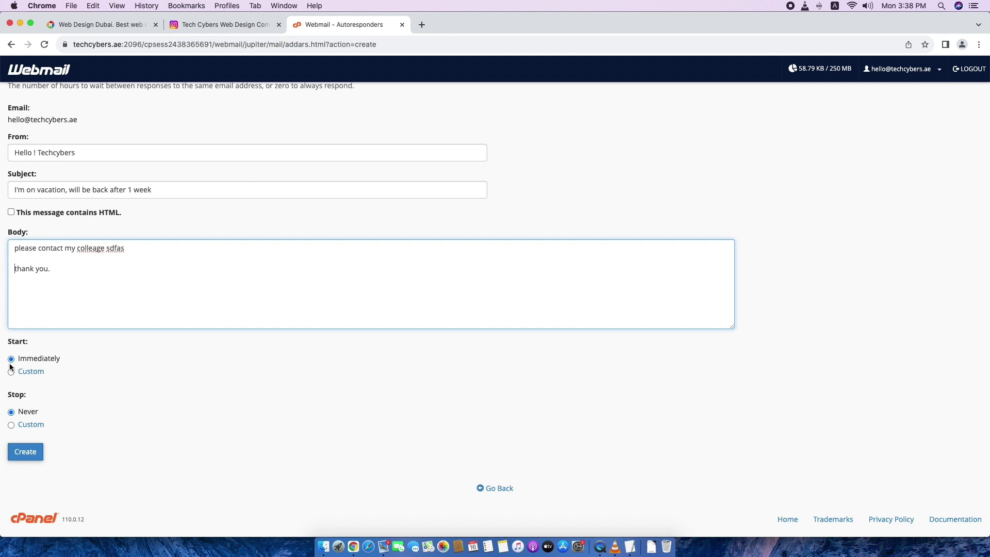
# Give the autoresponder a custom Oct 16 start and Oct 23, 2023 stop, and create it.
pyautogui.click(11, 372)
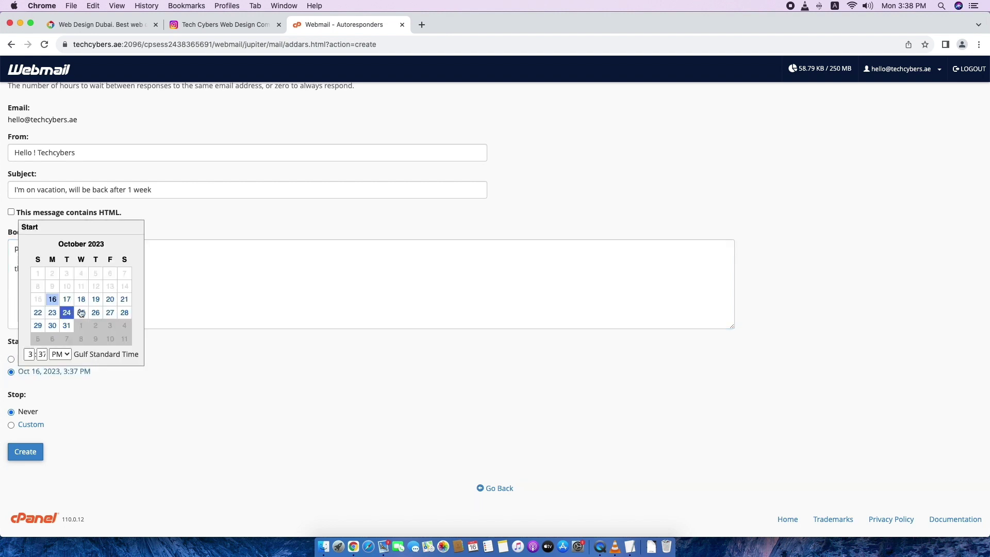
pyautogui.click(218, 387)
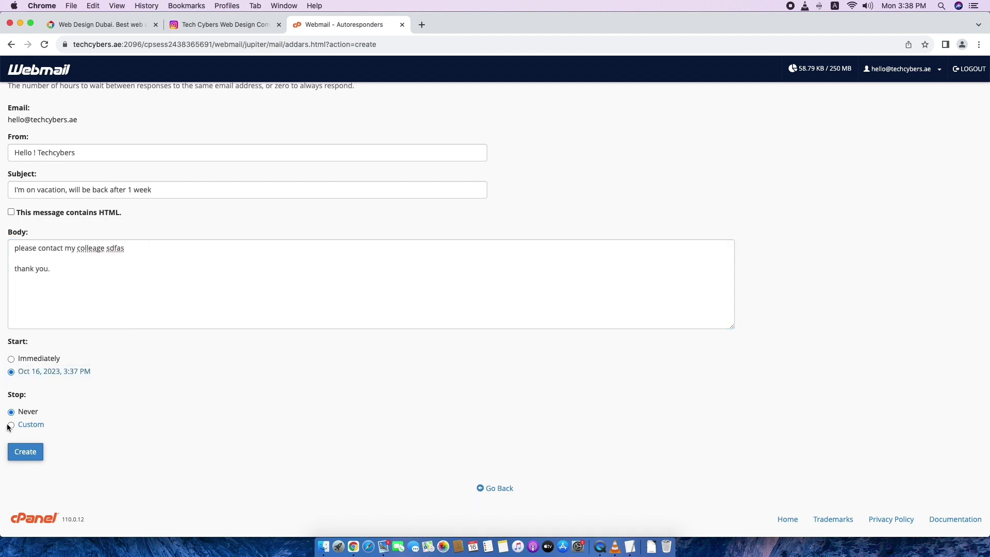
pyautogui.click(11, 425)
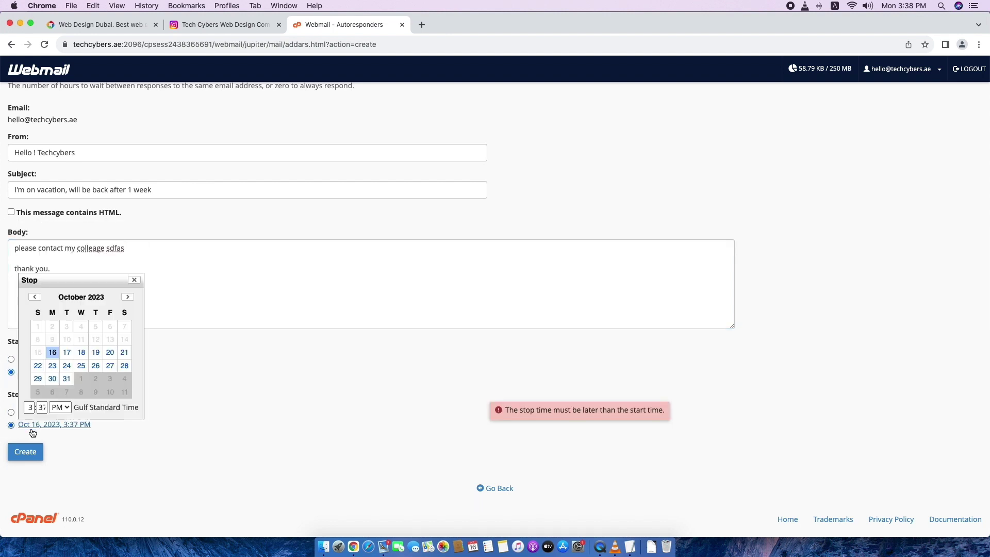
pyautogui.click(186, 370)
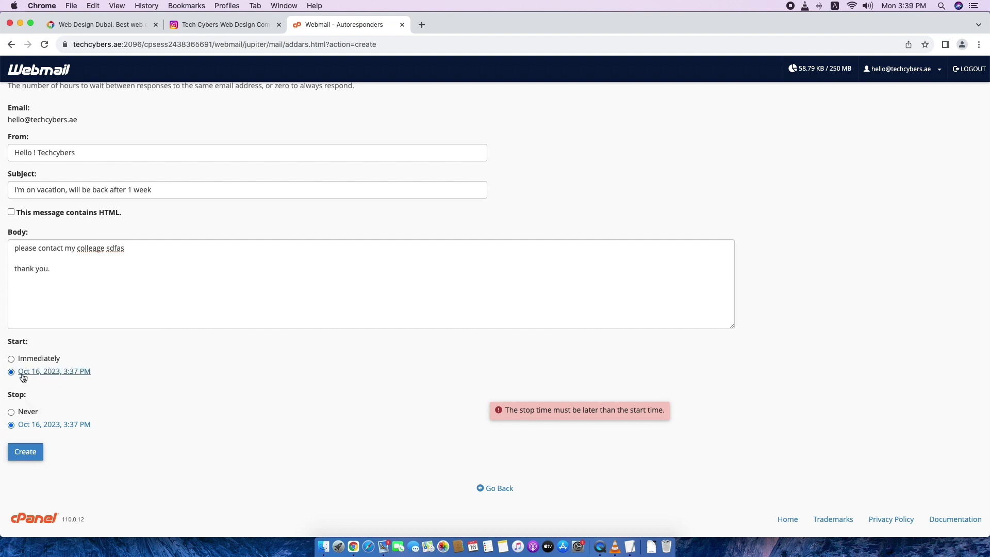
pyautogui.click(24, 429)
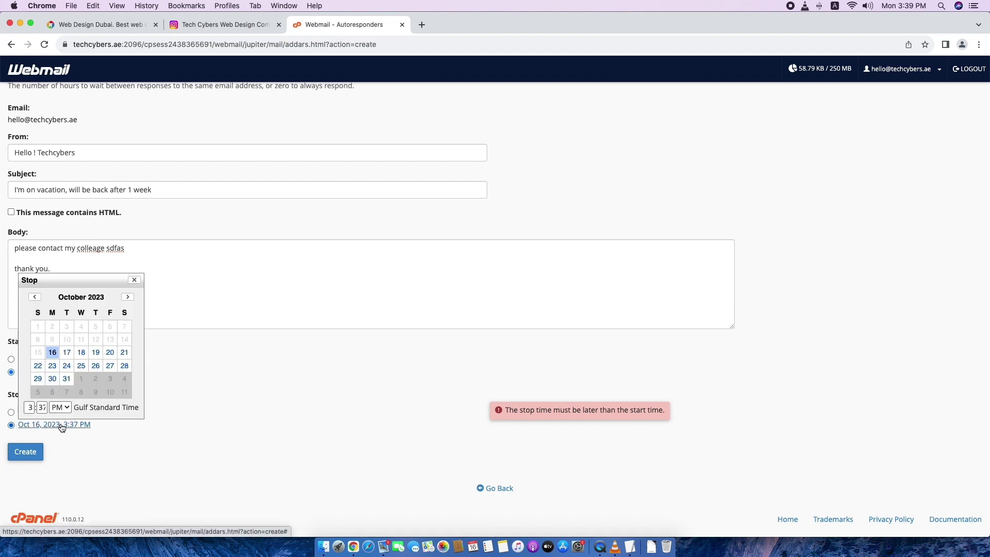
pyautogui.click(52, 366)
pyautogui.click(36, 454)
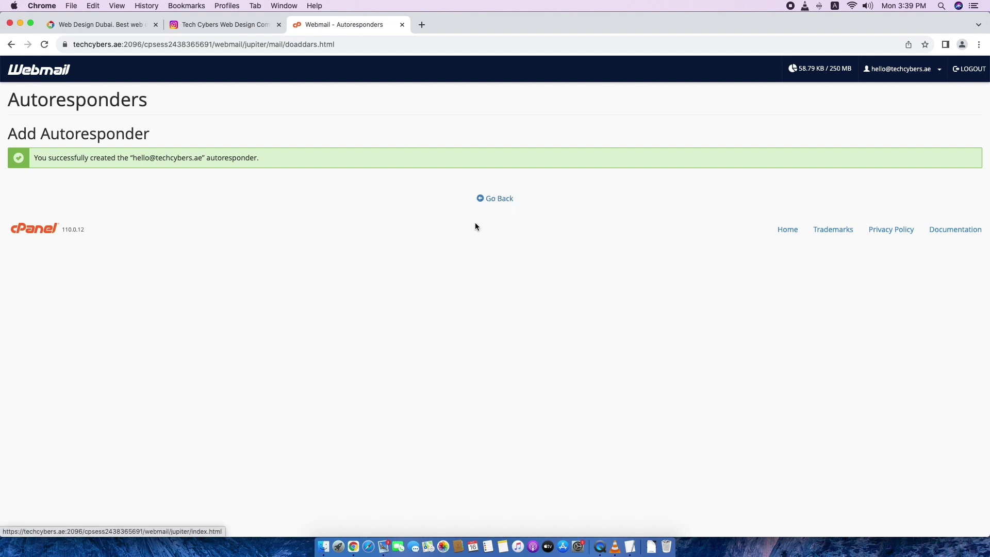
# Check the email filtering topic in TextEdit, then open the Email Filters page showing 'offer ends today'.
pyautogui.click(500, 203)
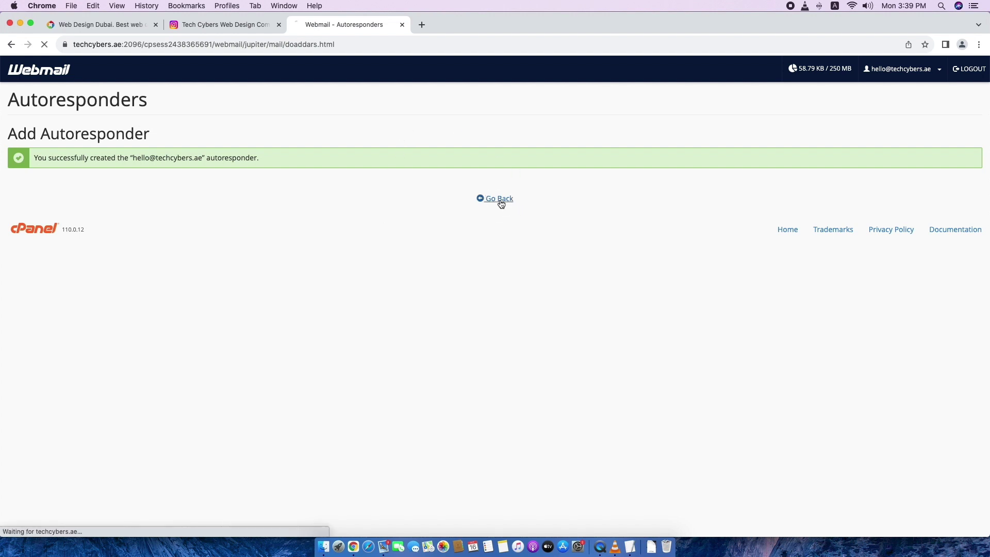
pyautogui.click(630, 547)
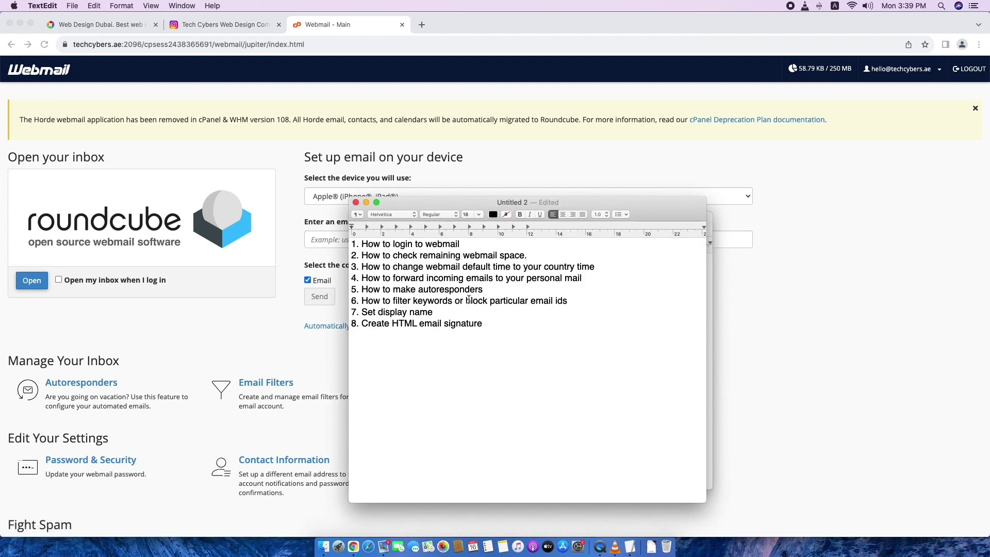
pyautogui.moveTo(567, 300); pyautogui.dragTo(352, 300)
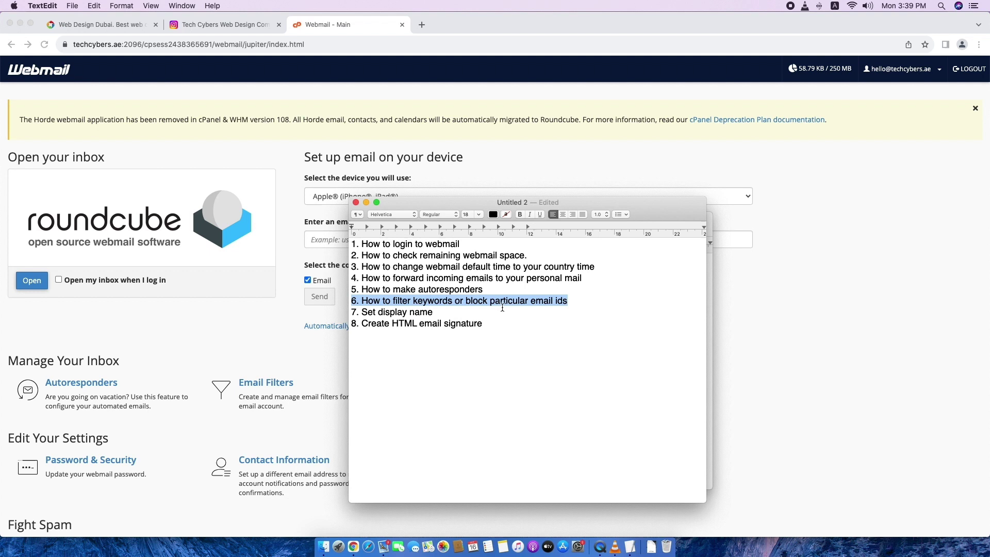
pyautogui.click(855, 369)
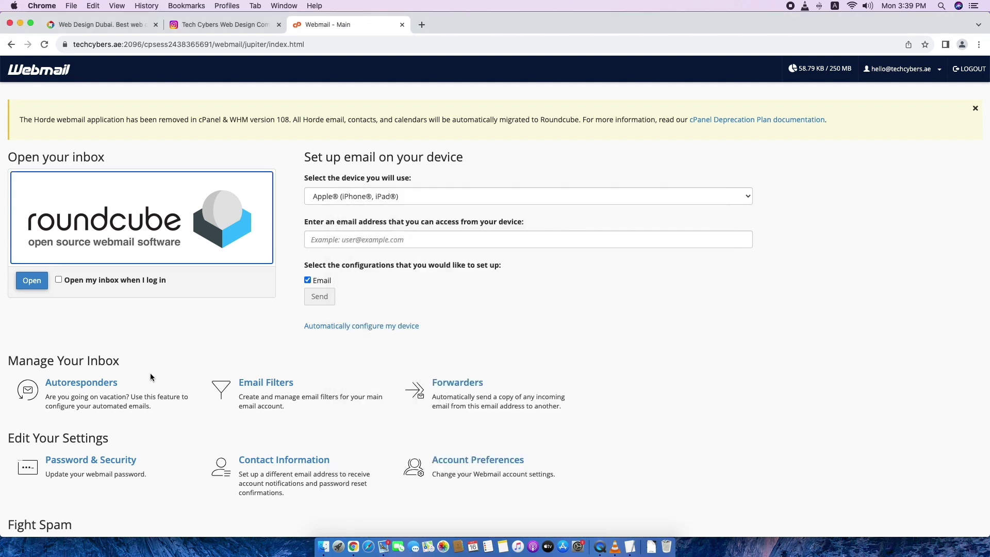
pyautogui.click(288, 397)
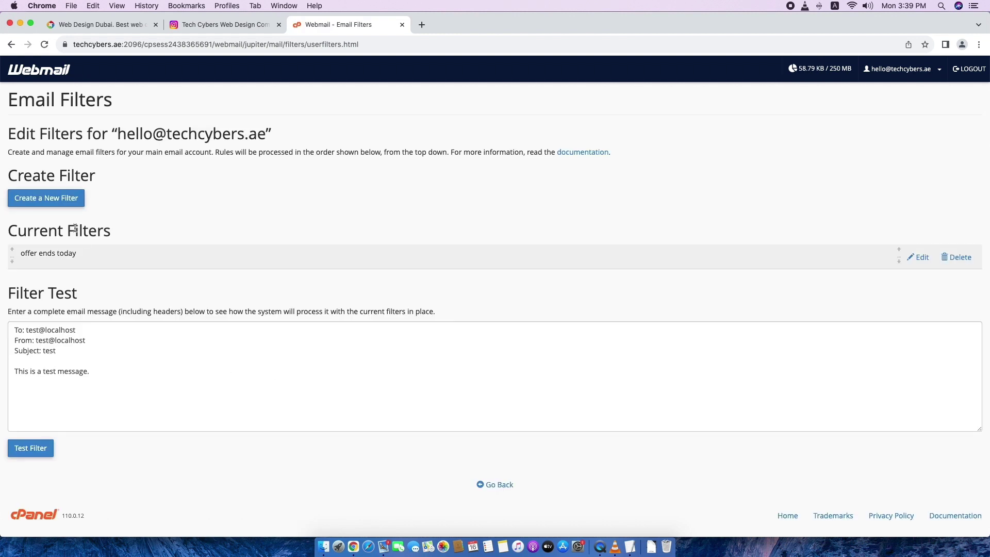
# Create a 'Sales' filter discarding messages whose From contains 'sales', then return to the filter list.
pyautogui.click(66, 200)
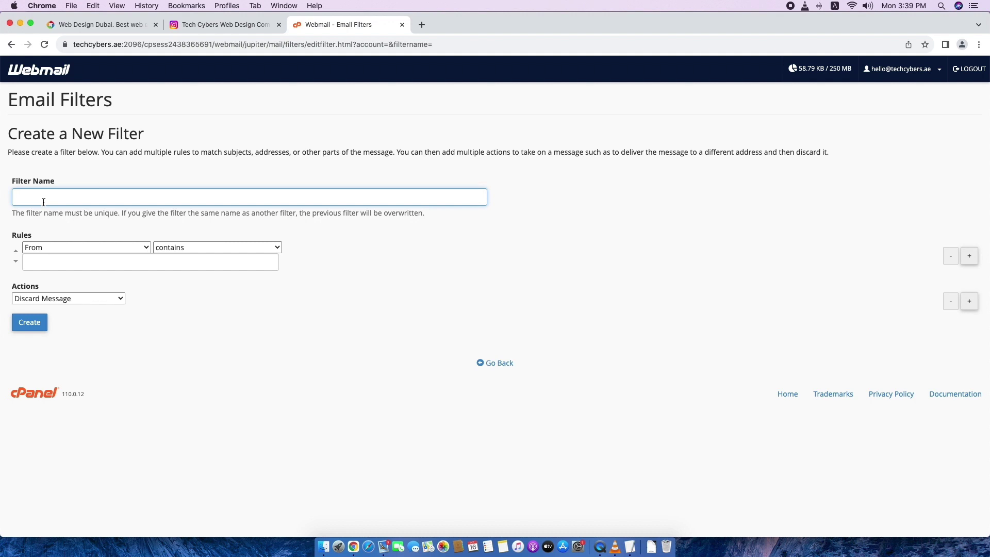
pyautogui.write('Sales')
pyautogui.click(30, 265)
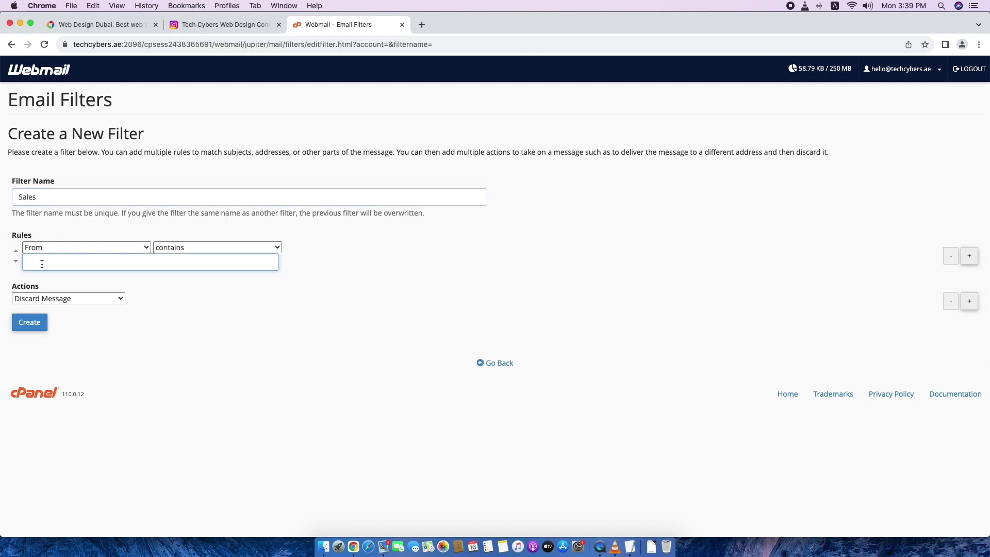
pyautogui.write('sales')
pyautogui.click(67, 303)
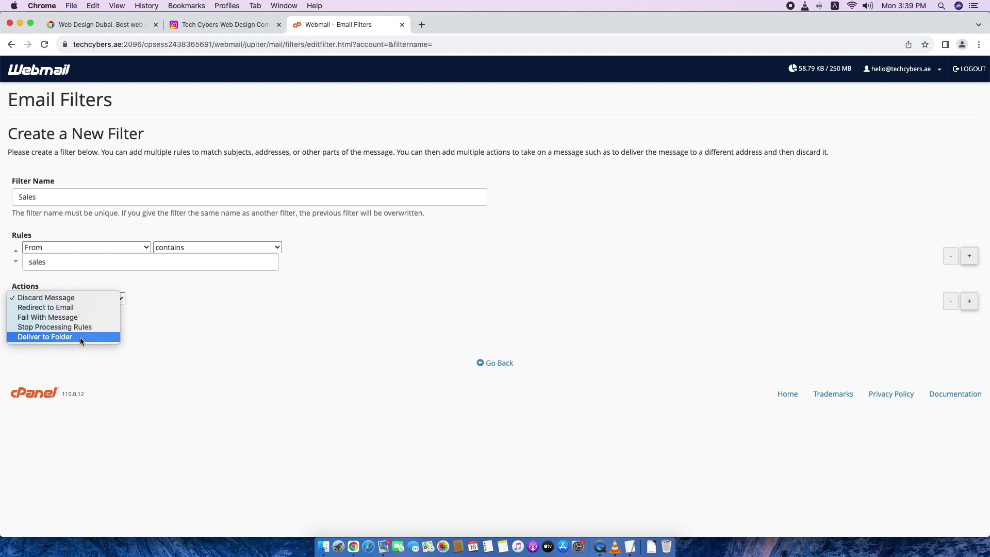
pyautogui.click(201, 341)
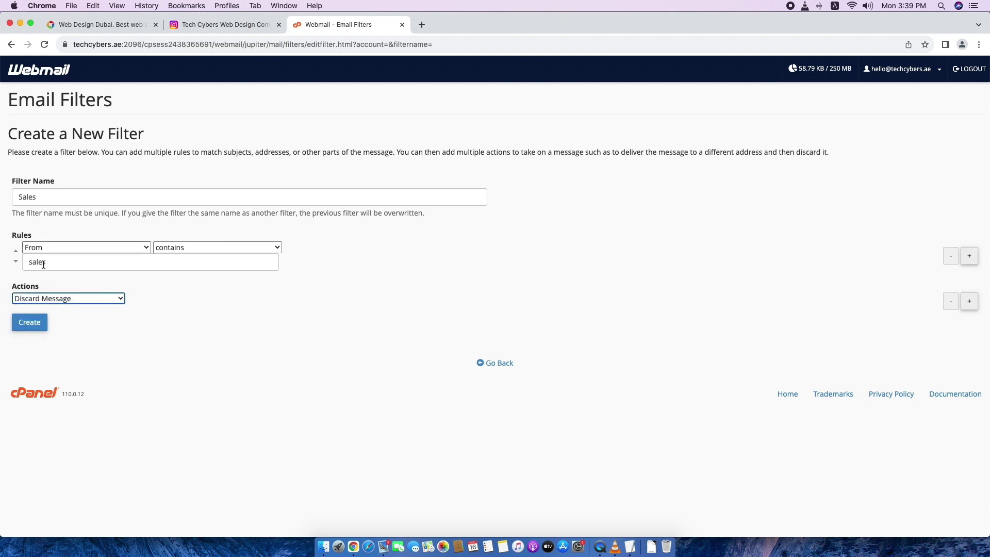
pyautogui.click(29, 323)
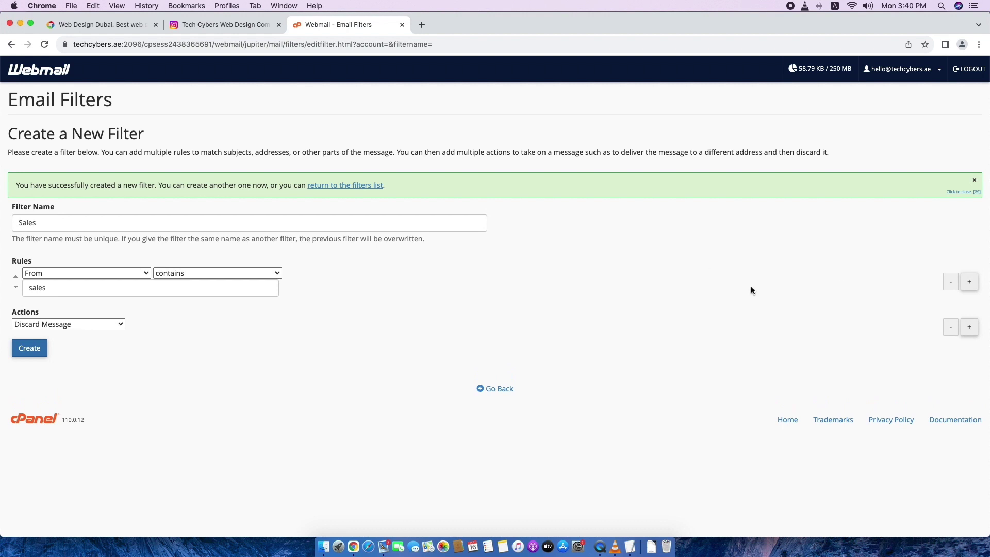
pyautogui.click(490, 386)
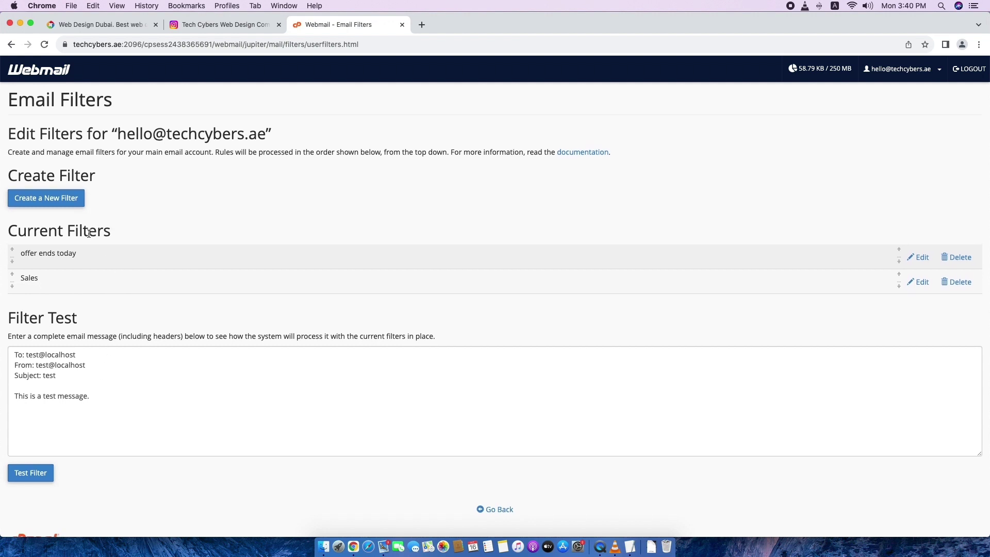
# Create a new filter named after the sender that discards messages whose From contains the sender's Gmail address.
pyautogui.click(43, 199)
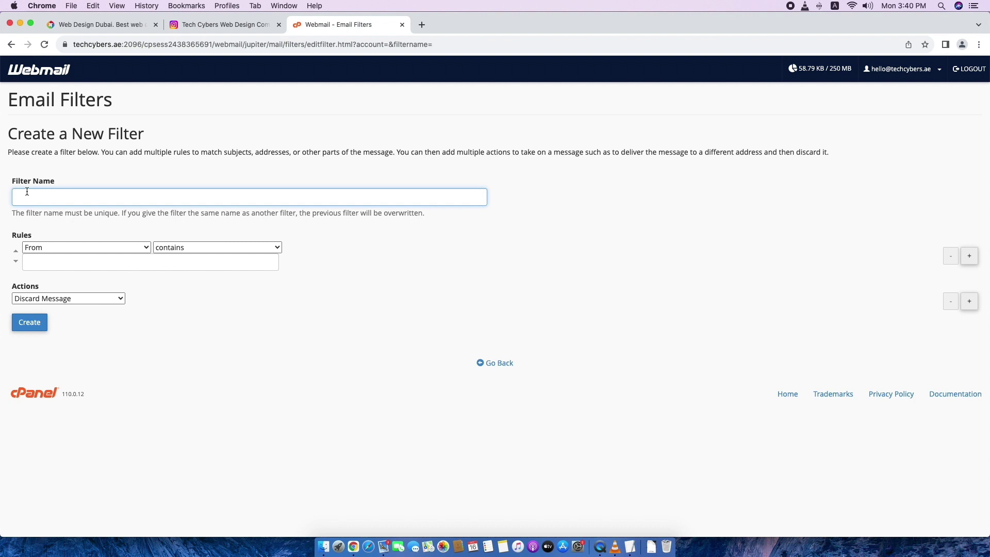
pyautogui.press('Tab')
pyautogui.press('Tab')
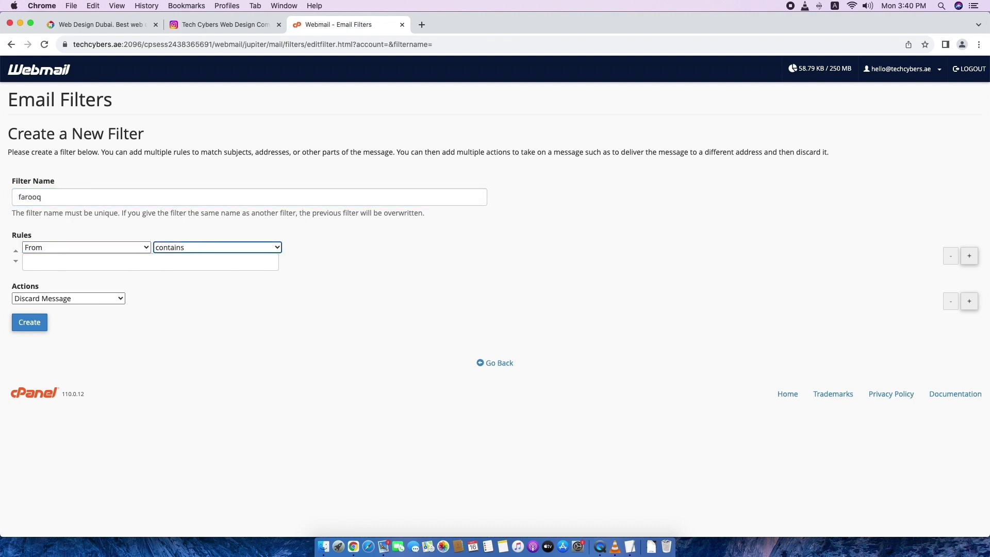
pyautogui.click(29, 262)
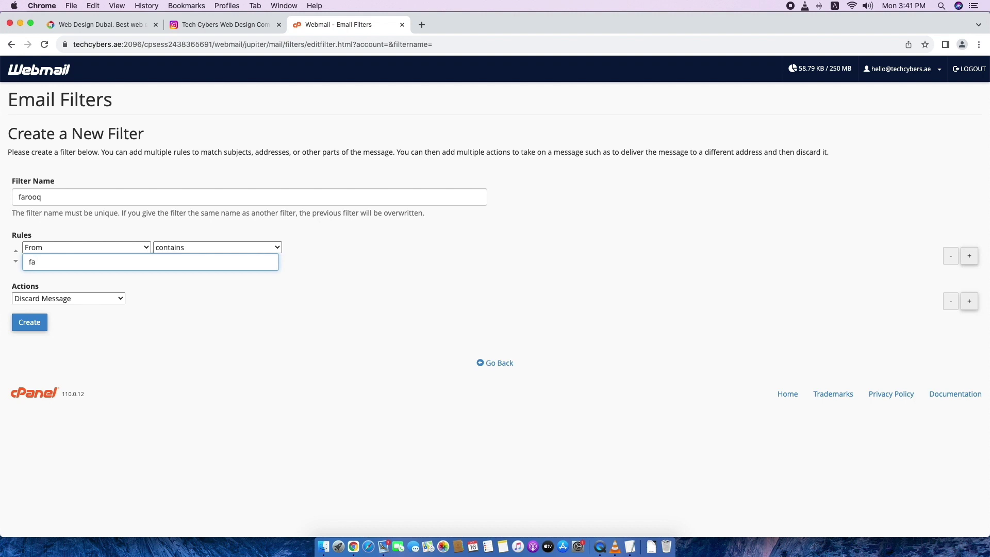
pyautogui.click(32, 323)
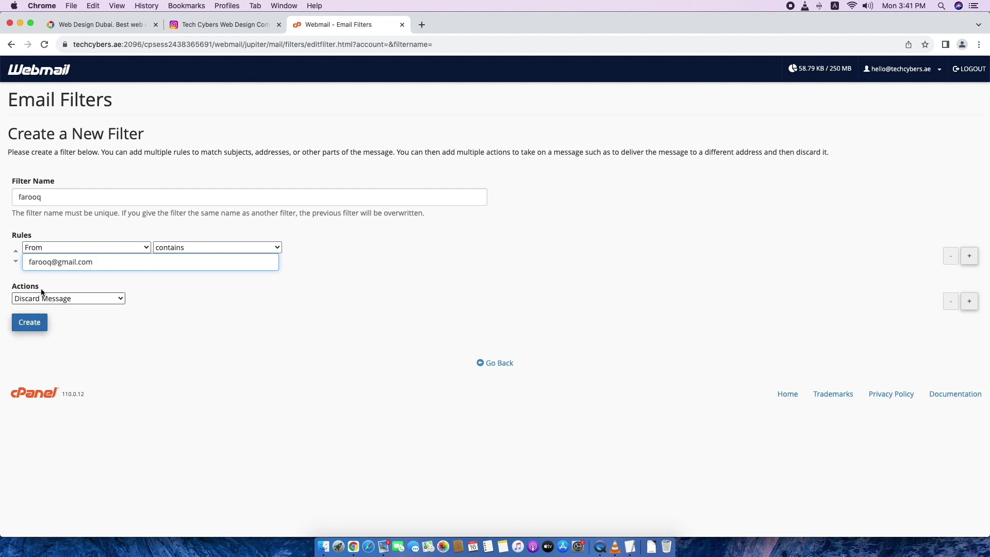
pyautogui.moveTo(110, 264); pyautogui.dragTo(27, 261)
pyautogui.click(42, 262)
pyautogui.click(109, 263)
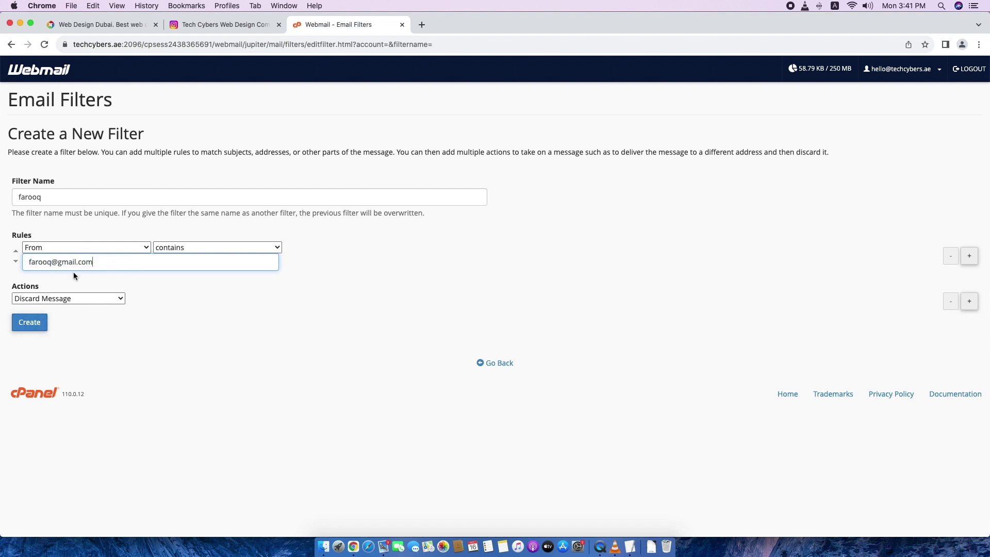
pyautogui.click(35, 327)
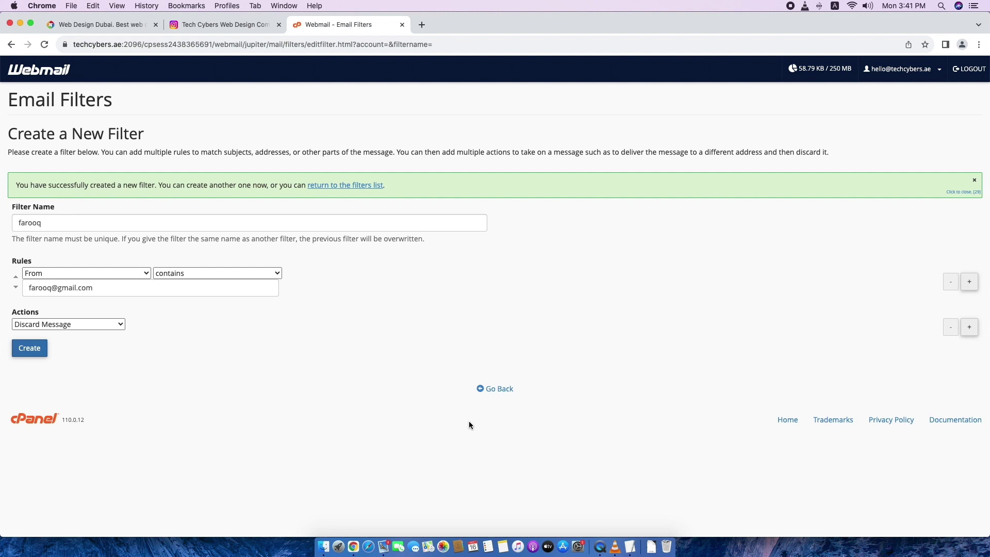
# Go back to the Current Filters list, then return to the Webmail home page.
pyautogui.click(496, 389)
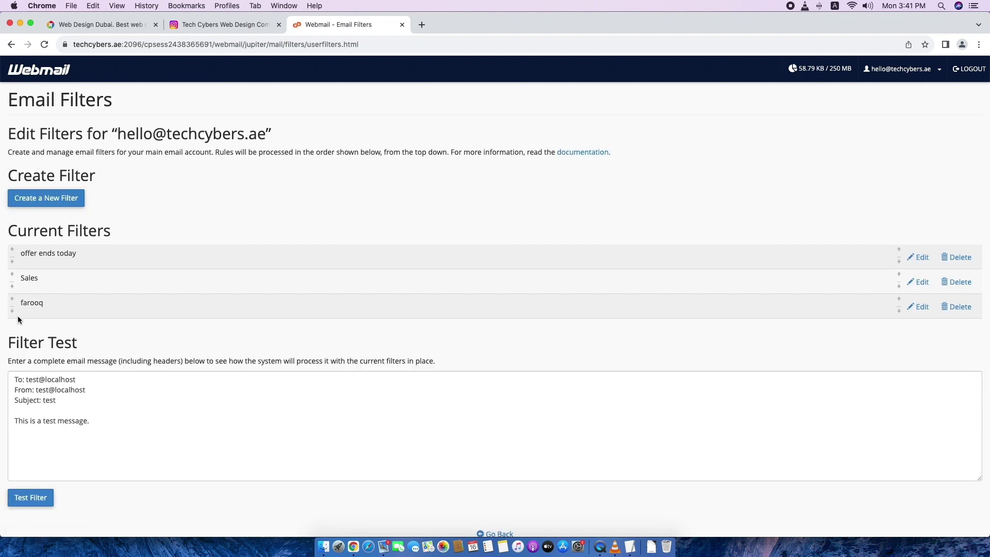
pyautogui.moveTo(2, 225); pyautogui.dragTo(232, 235)
pyautogui.click(233, 235)
pyautogui.click(59, 73)
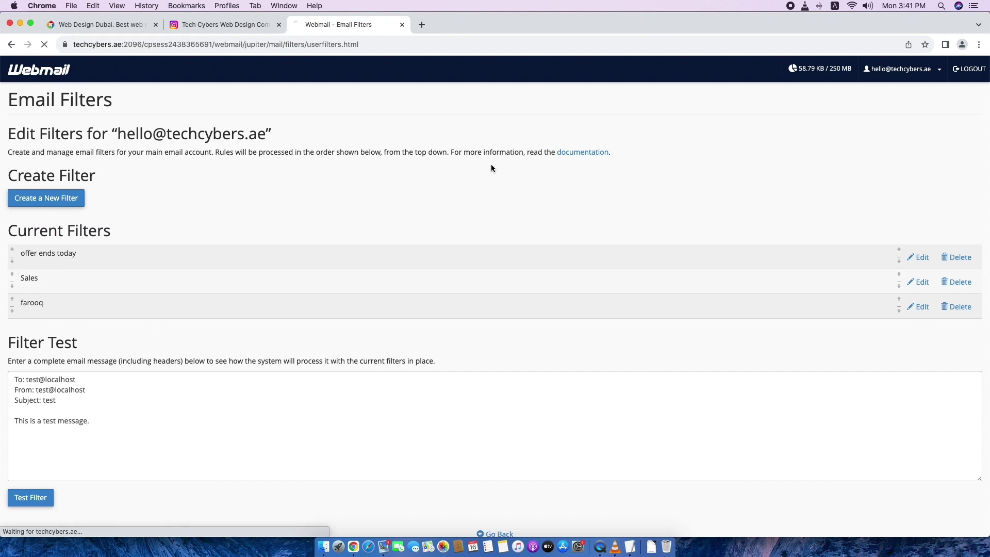
# Check the 'Set display name' item in the checklist notes.
pyautogui.click(629, 545)
pyautogui.click(391, 320)
pyautogui.moveTo(433, 312); pyautogui.dragTo(347, 312)
pyautogui.click(456, 312)
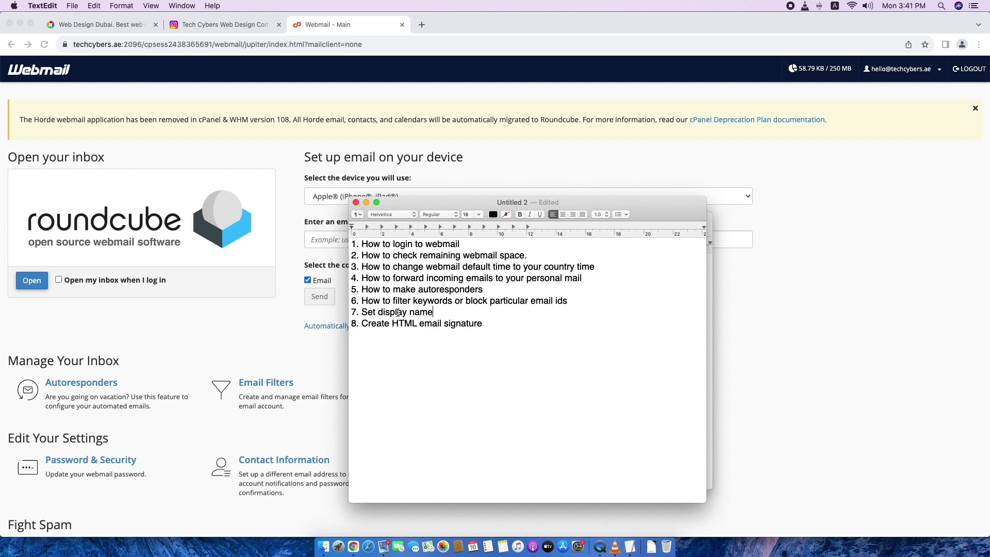
pyautogui.click(639, 87)
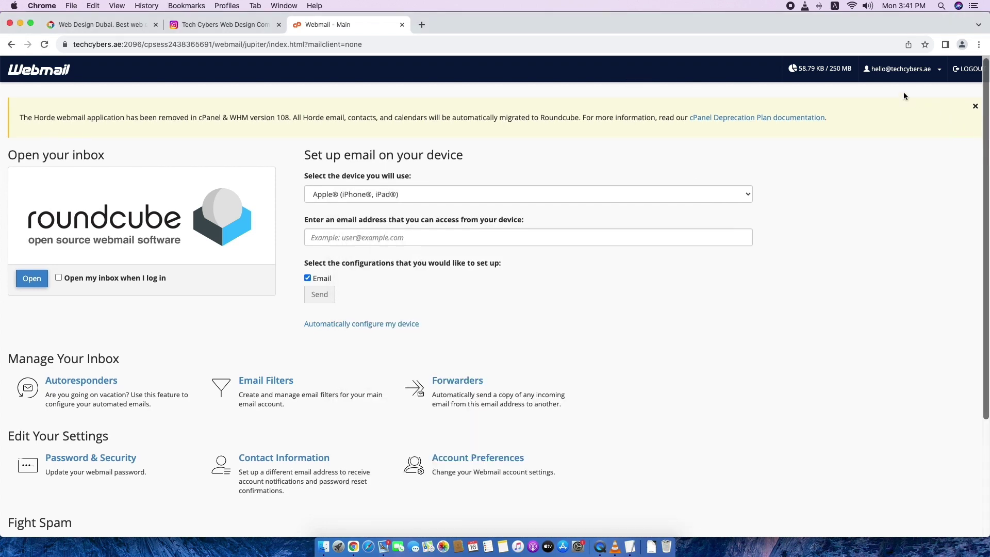
# Set the Roundcube identity's display name to 'Hello | Tech Cybers', save, and return to the inbox.
pyautogui.click(31, 278)
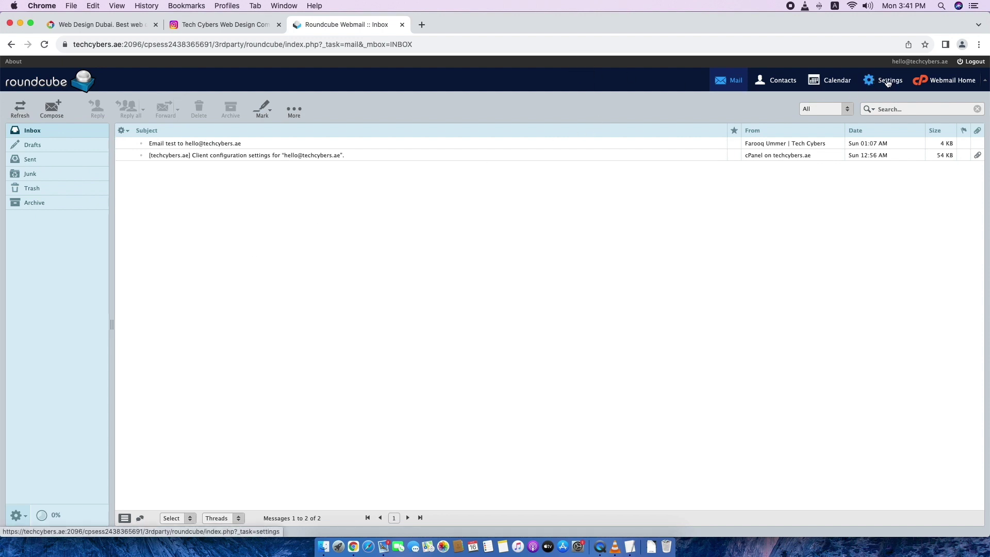
pyautogui.click(887, 83)
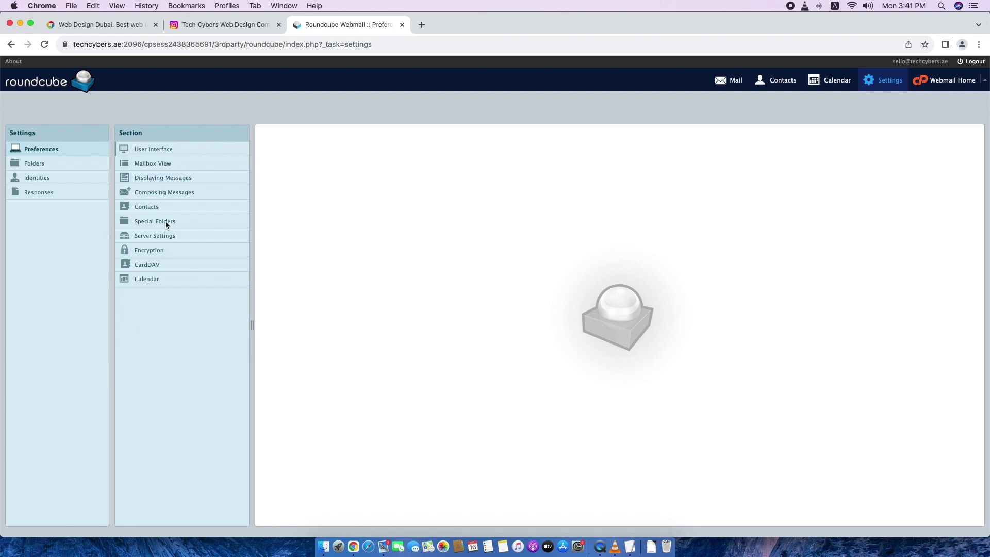
pyautogui.click(42, 179)
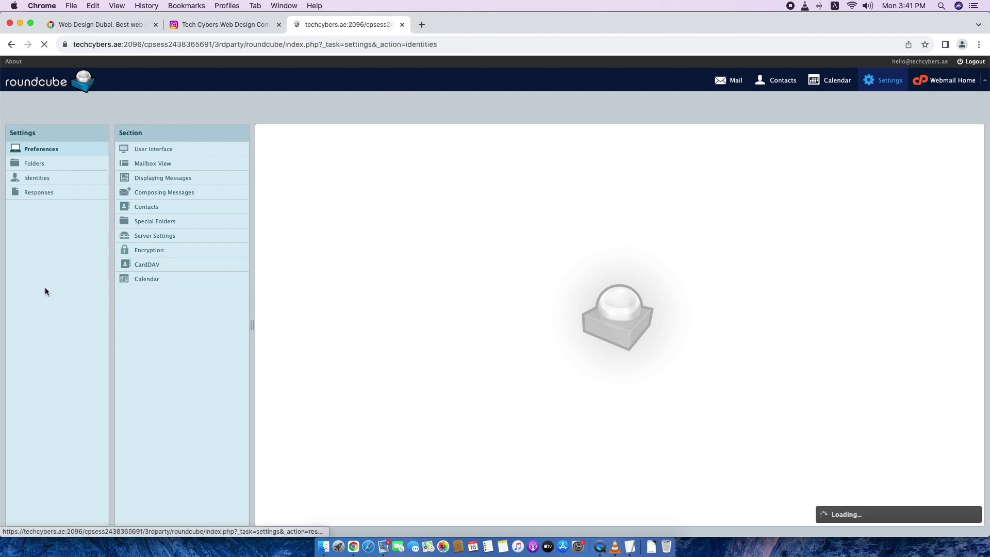
pyautogui.click(140, 150)
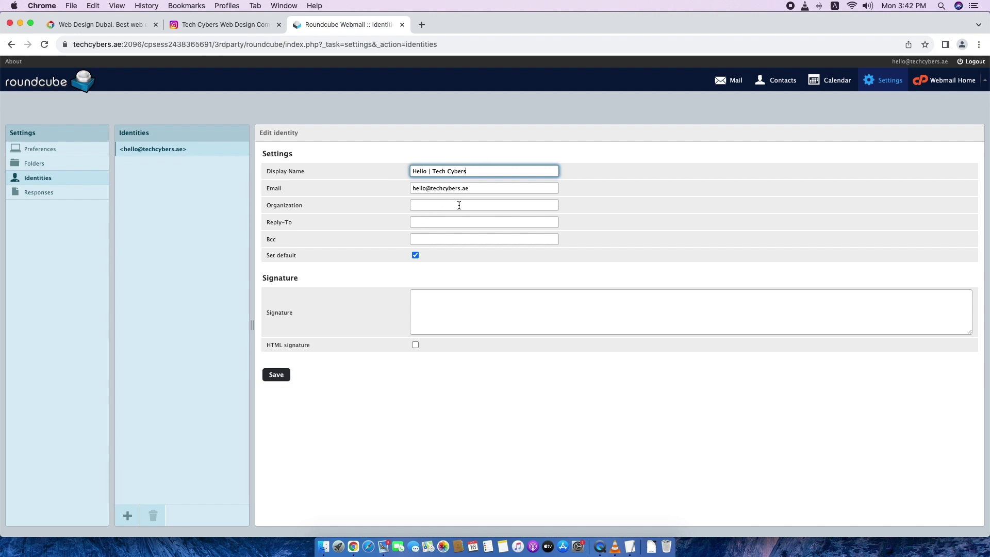
pyautogui.click(276, 375)
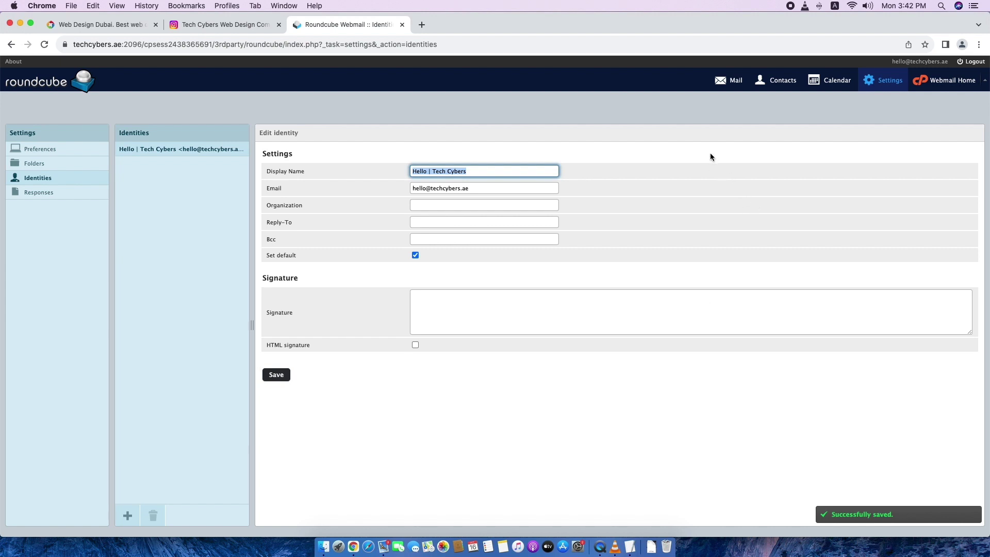
pyautogui.click(729, 81)
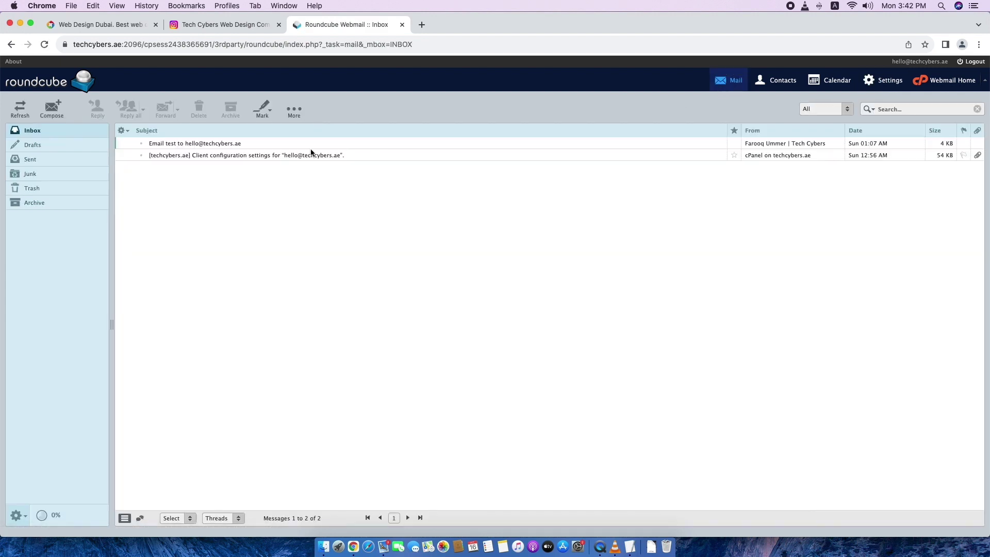
# Review the 'Create HTML email signature' item in the checklist notes.
pyautogui.click(630, 547)
pyautogui.click(392, 324)
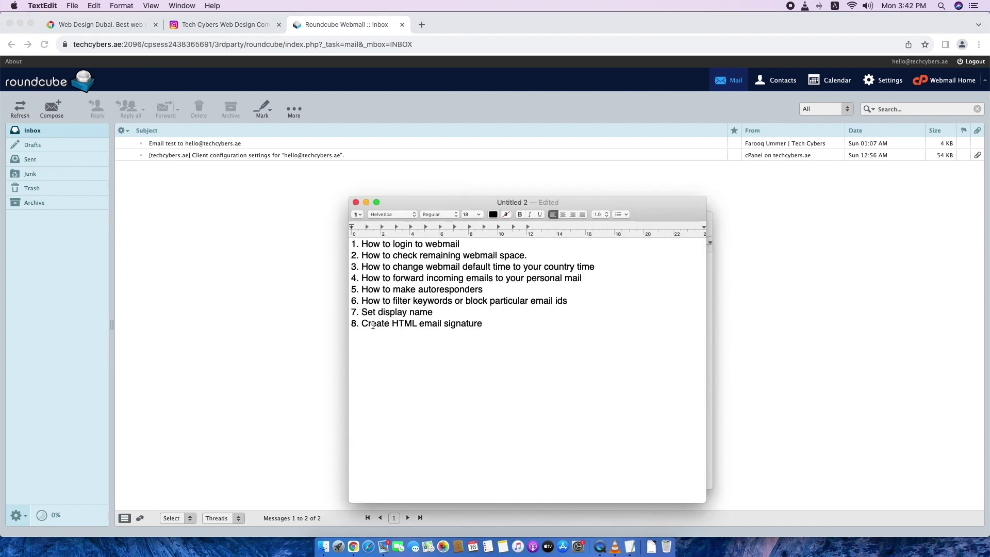
pyautogui.moveTo(488, 324); pyautogui.dragTo(342, 324)
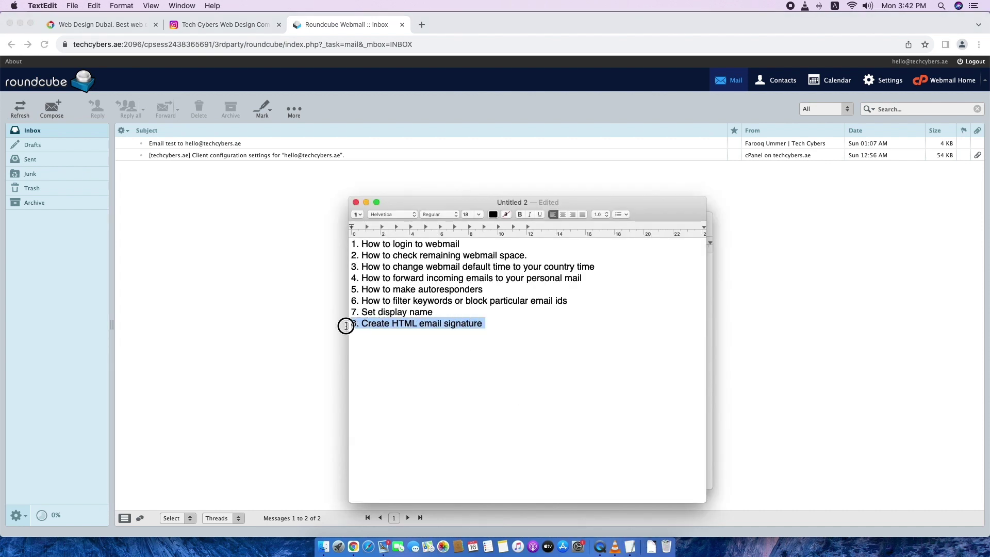
pyautogui.click(493, 362)
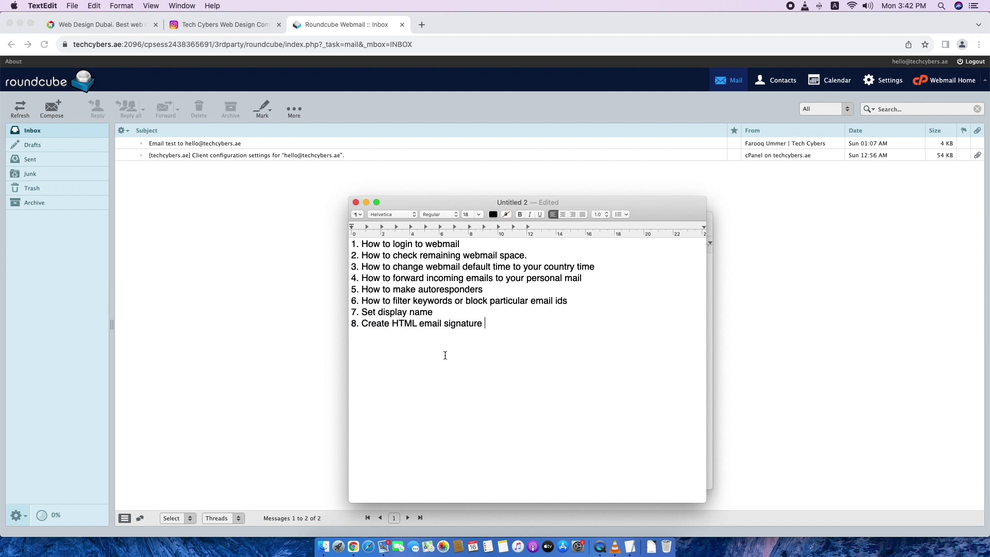
pyautogui.click(285, 336)
# Open support.html from the Signature File folder in Chrome and reload it to load the images.
pyautogui.click(323, 547)
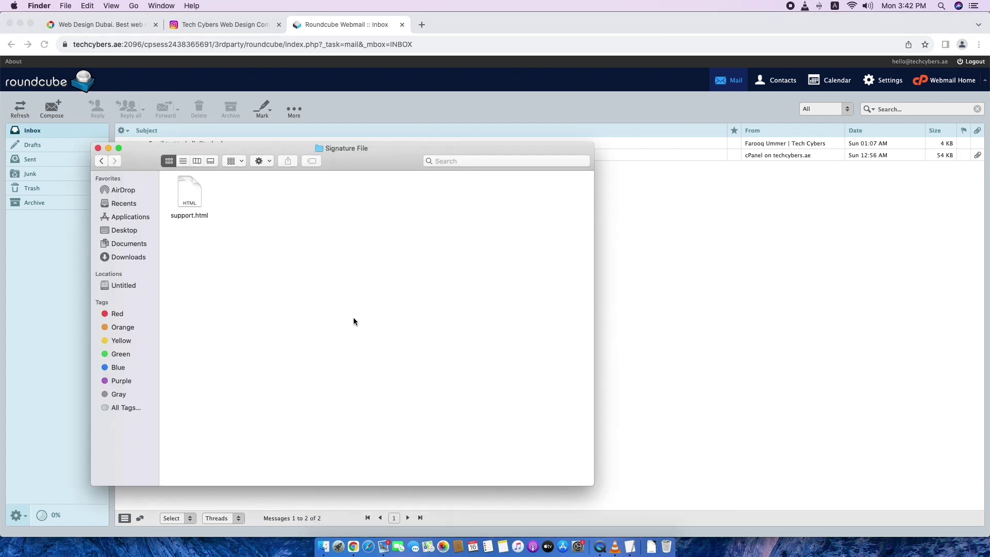
pyautogui.doubleClick(196, 198)
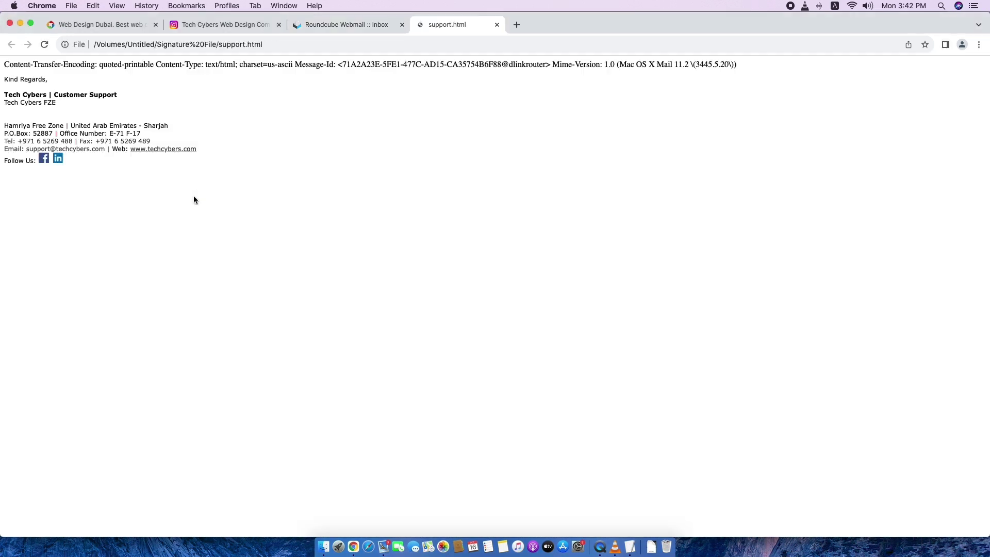
pyautogui.moveTo(162, 240); pyautogui.dragTo(5, 77)
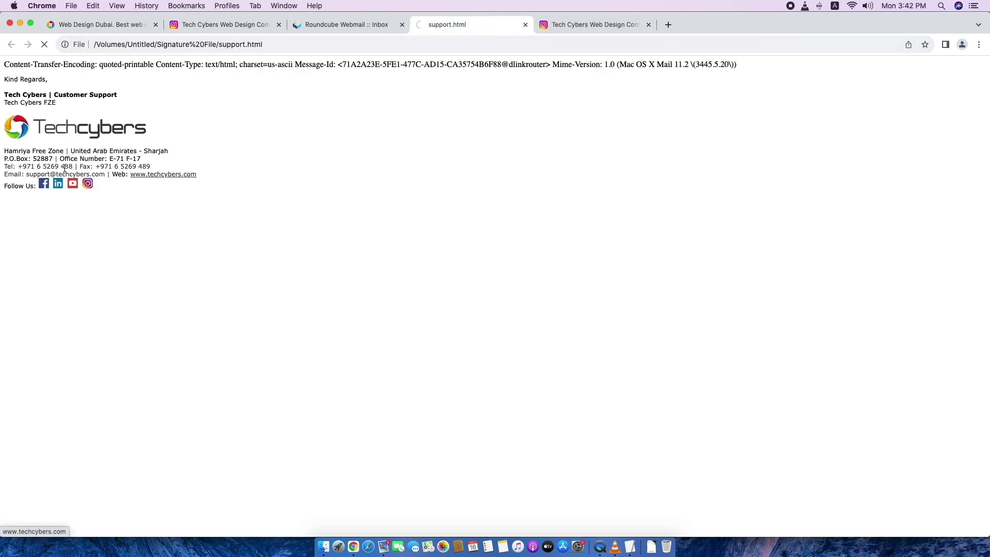
pyautogui.press('super+r')
pyautogui.click(590, 25)
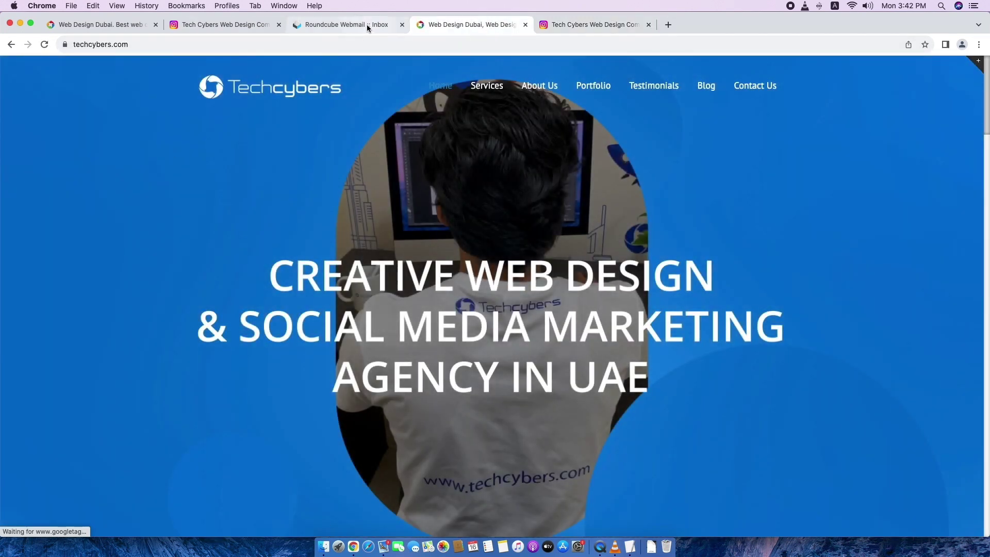
# Reopen support.html and inspect the Tech Cybers Customer Support signature block with logo.
pyautogui.click(323, 546)
pyautogui.doubleClick(189, 195)
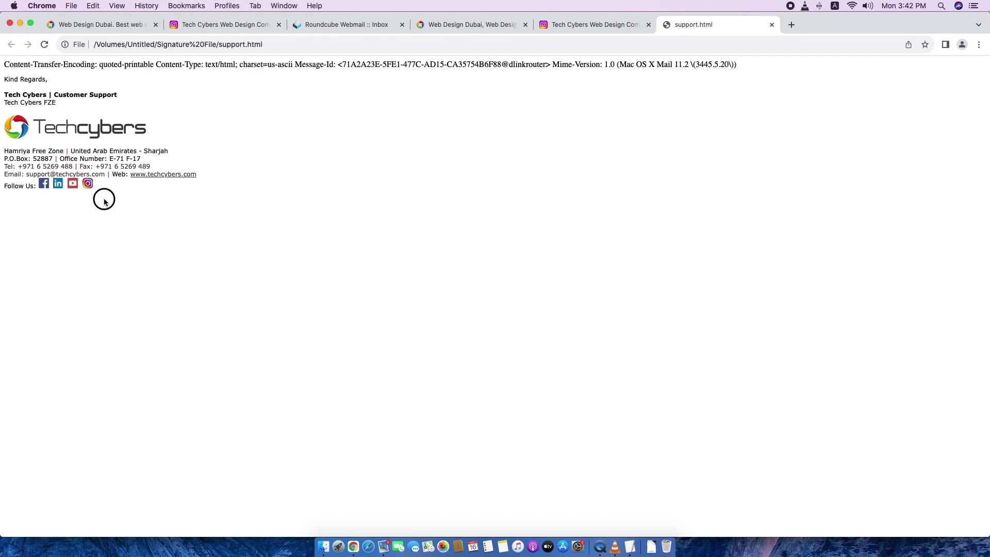
pyautogui.moveTo(104, 201)
pyautogui.mouseDown()
pyautogui.moveTo(17, 77)
pyautogui.moveTo(5, 74)
pyautogui.mouseUp()
pyautogui.click(179, 282)
pyautogui.moveTo(78, 191); pyautogui.dragTo(4, 77)
pyautogui.click(75, 256)
# View the page source of support.html.
pyautogui.rightClick(376, 189)
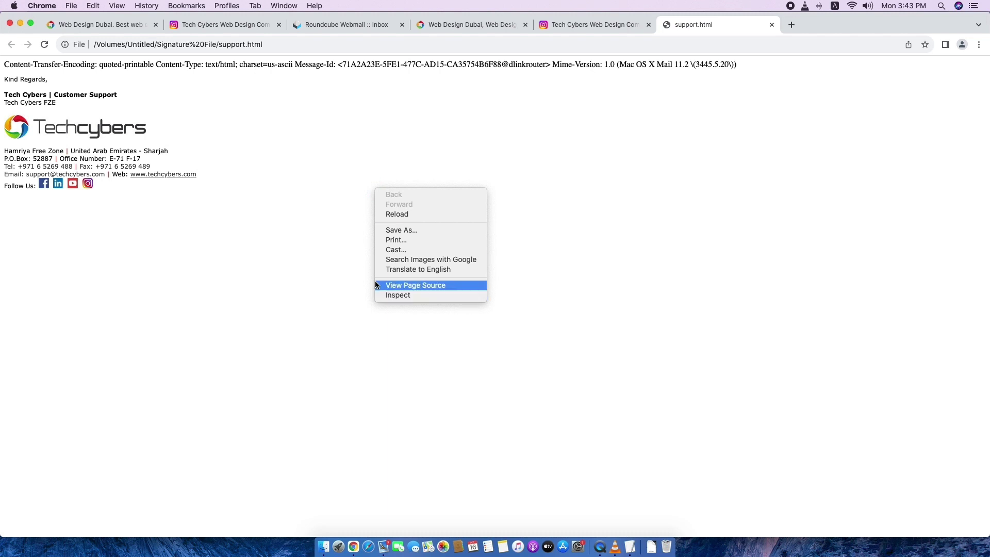
pyautogui.click(437, 288)
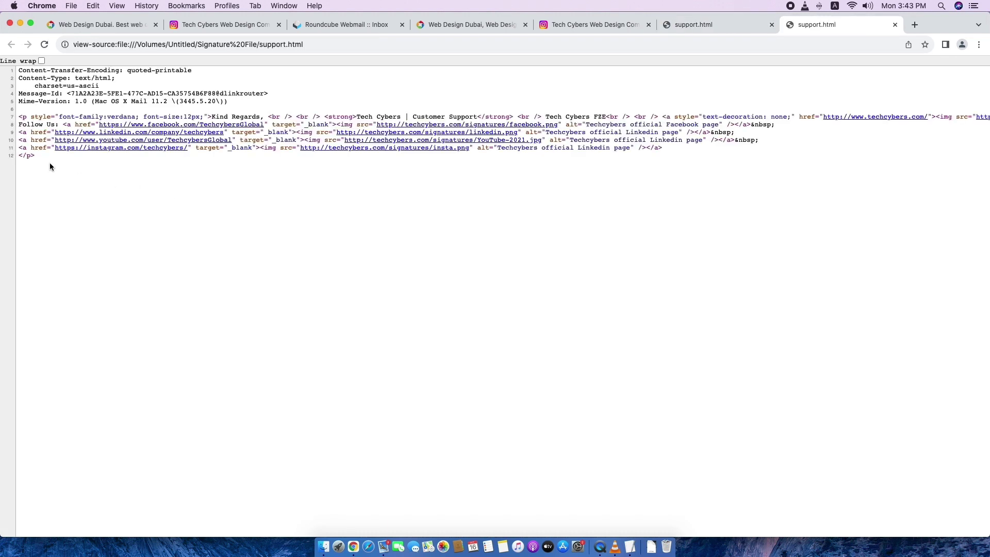
pyautogui.click(35, 138)
pyautogui.press('super+a')
pyautogui.click(58, 178)
# Copy the signature HTML on source lines 7–12 and return to the Roundcube tab.
pyautogui.click(35, 148)
pyautogui.moveTo(35, 148); pyautogui.dragTo(21, 118)
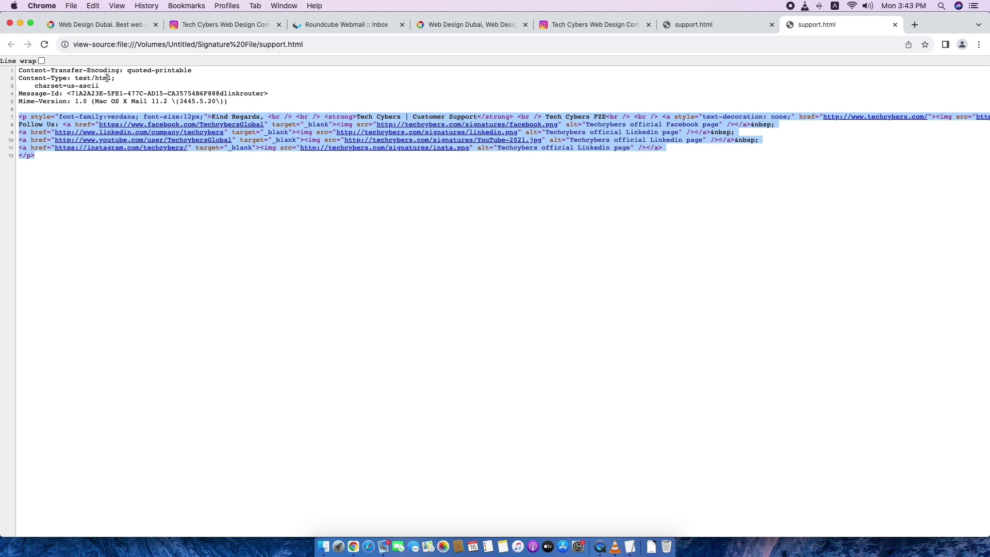
pyautogui.rightClick(32, 131)
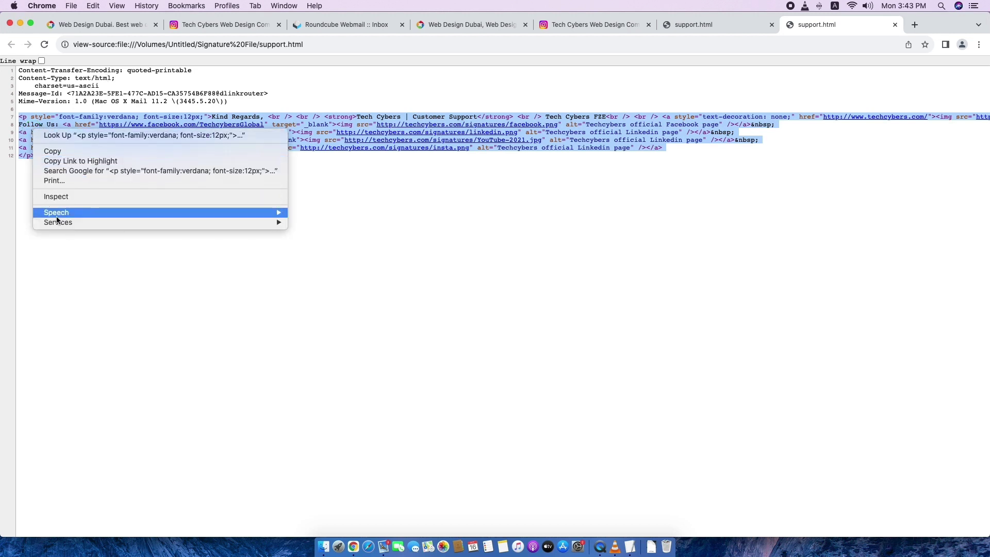
pyautogui.click(60, 155)
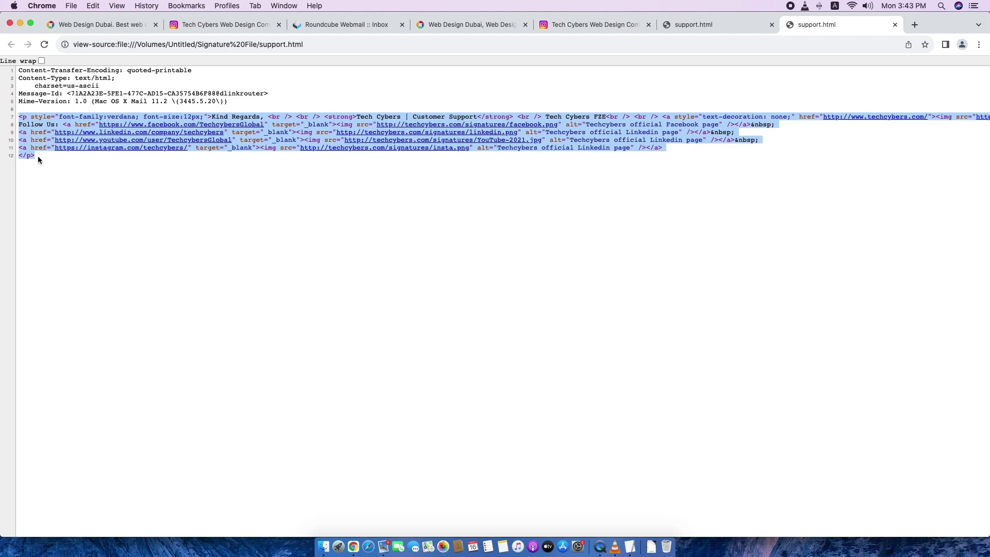
pyautogui.click(332, 24)
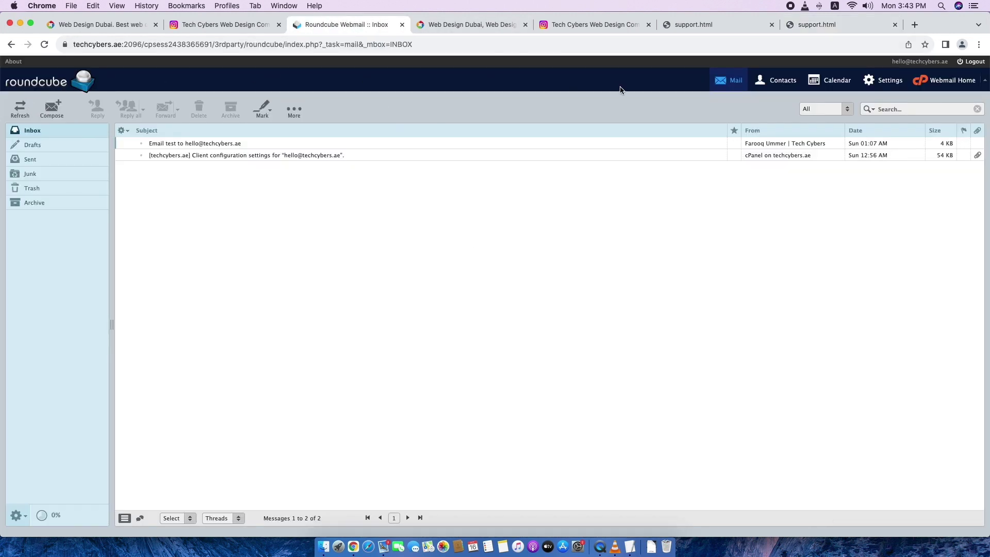
# Open the Hello | Tech Cybers identity and switch its signature to HTML format.
pyautogui.click(885, 80)
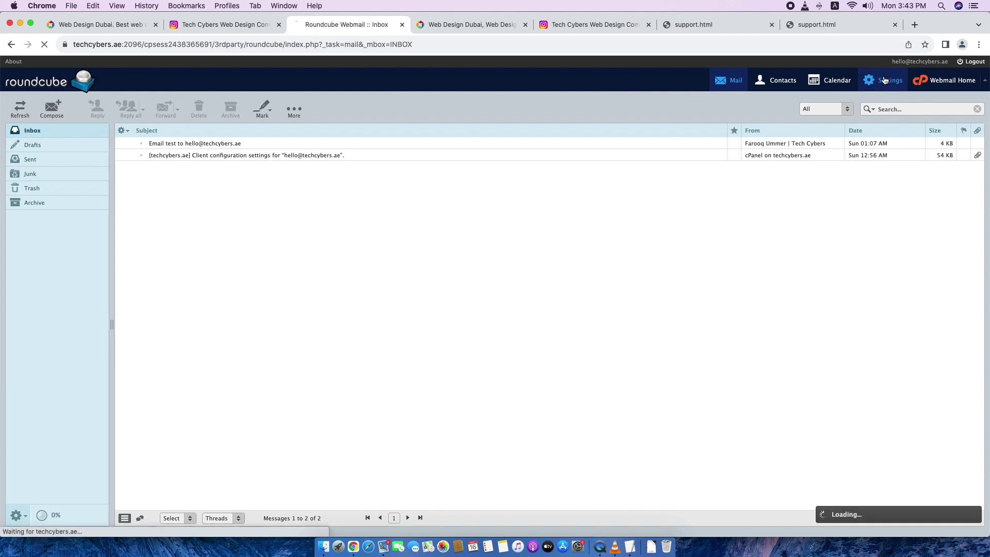
pyautogui.click(55, 177)
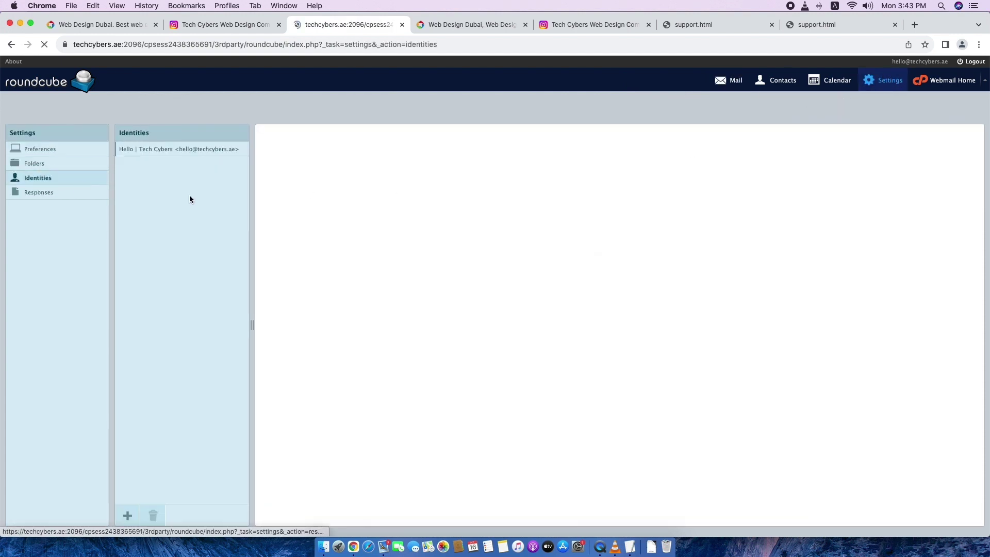
pyautogui.click(174, 150)
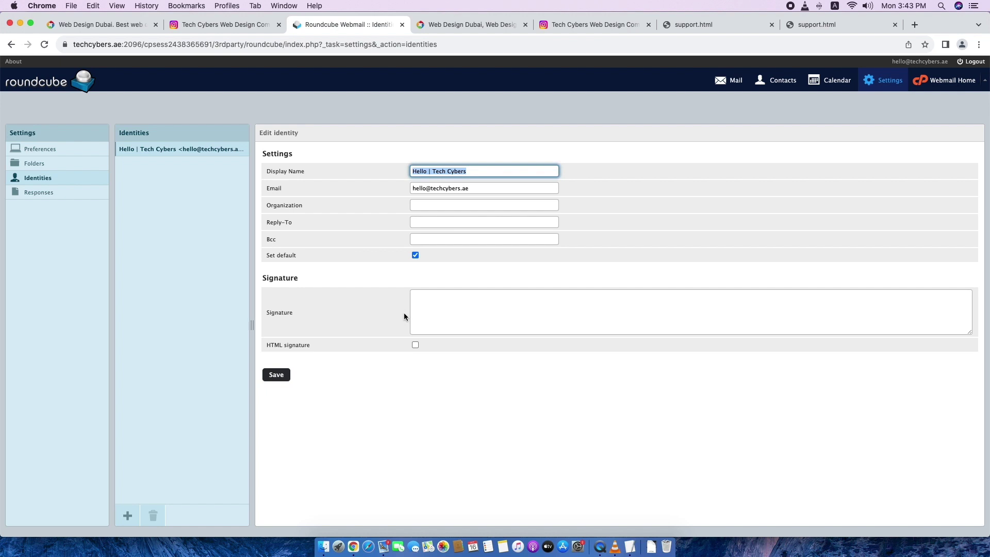
pyautogui.click(416, 345)
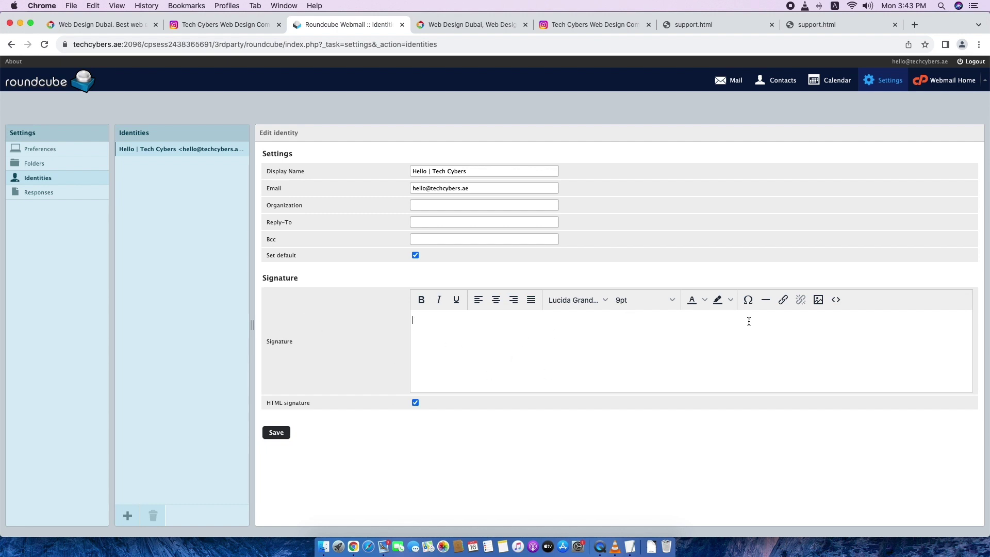
# Paste the copied signature HTML into the source code editor and apply it.
pyautogui.click(837, 301)
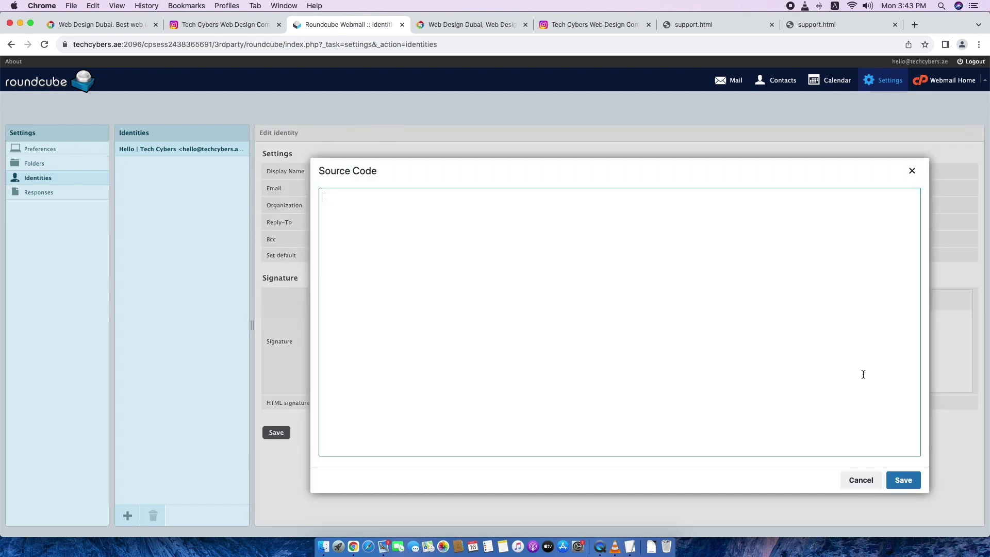
pyautogui.click(416, 224)
pyautogui.press('super+v')
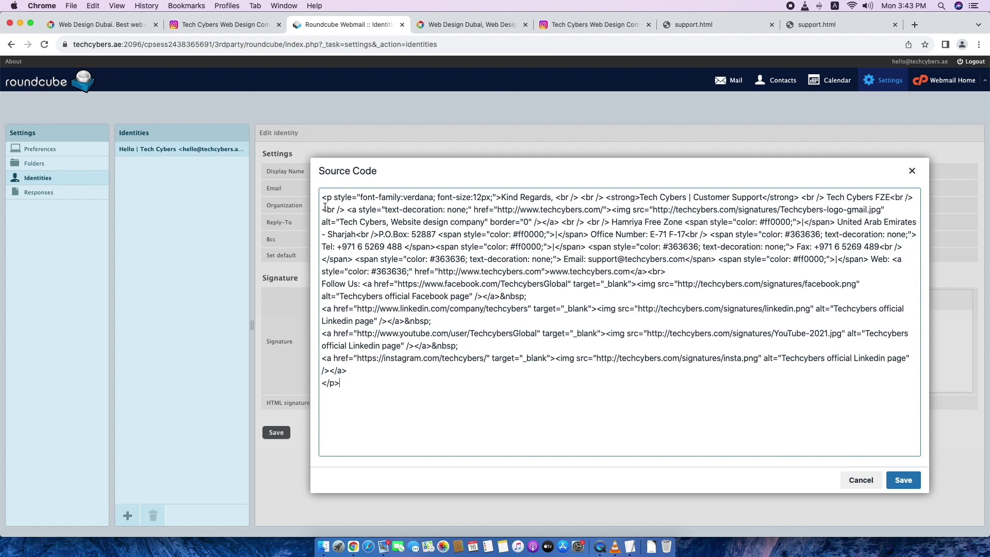
pyautogui.click(365, 390)
pyautogui.moveTo(366, 390); pyautogui.dragTo(311, 194)
pyautogui.click(562, 429)
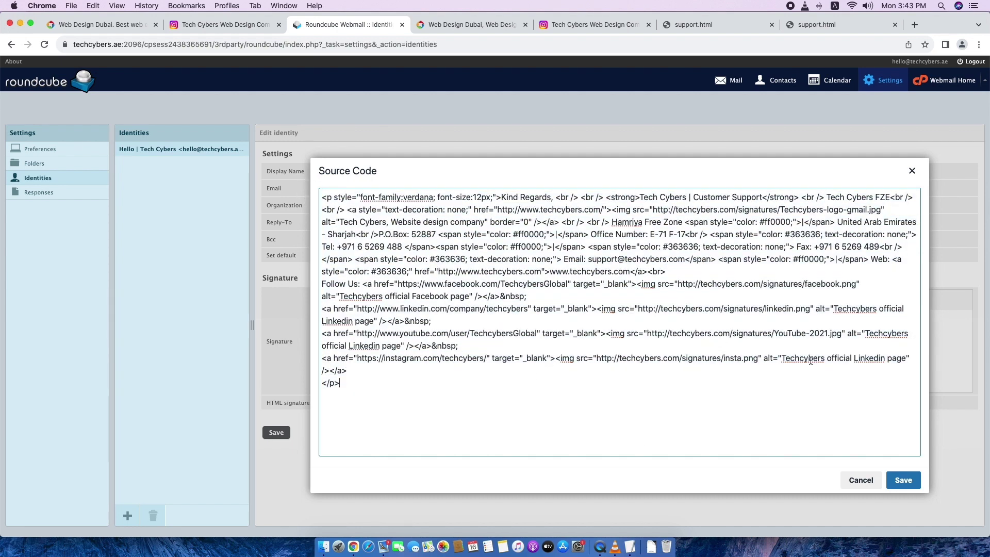
pyautogui.click(898, 480)
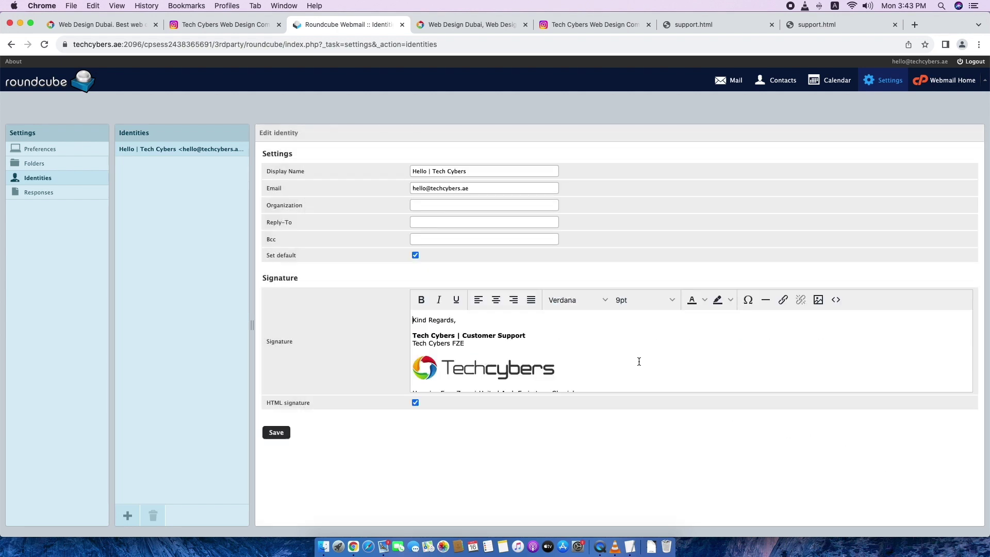
# Review the Kind Regards signature with Techcybers logo and save the identity.
pyautogui.scroll(-3, 674, 361)
pyautogui.scroll(2, 662, 361)
pyautogui.scroll(1, 655, 358)
pyautogui.scroll(-2, 618, 356)
pyautogui.scroll(2, 593, 353)
pyautogui.click(274, 436)
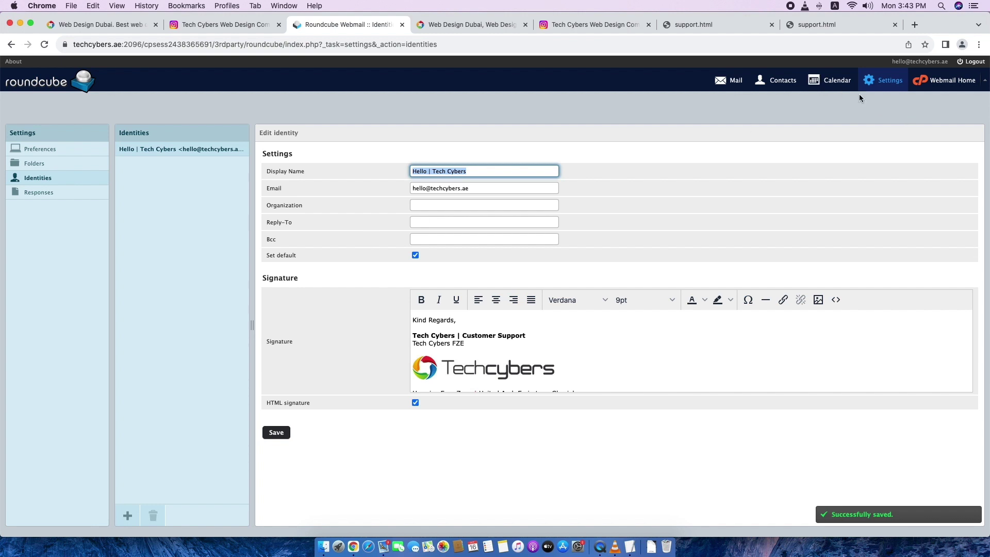
# Set Composing Messages' 'Compose HTML messages' to always, save, and return to the inbox.
pyautogui.click(40, 149)
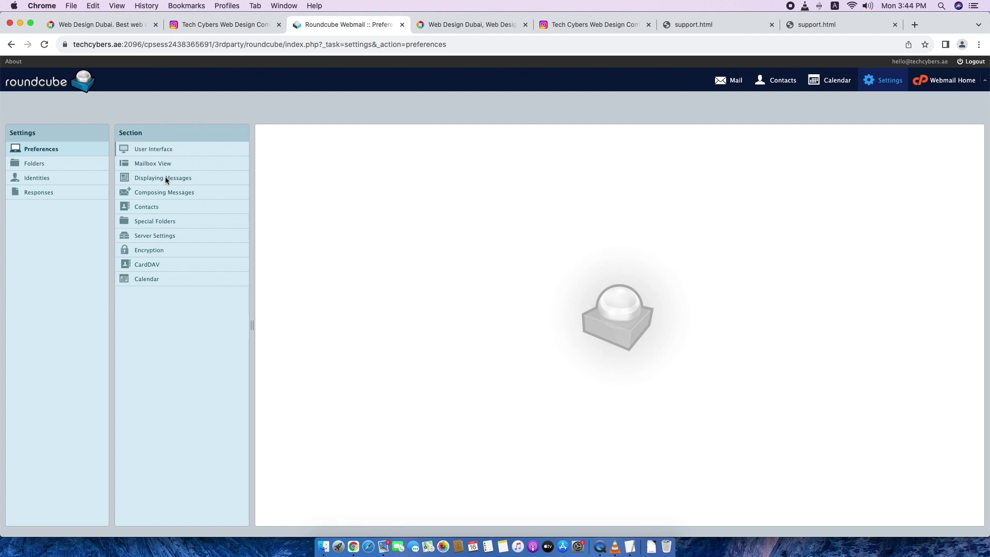
pyautogui.click(212, 193)
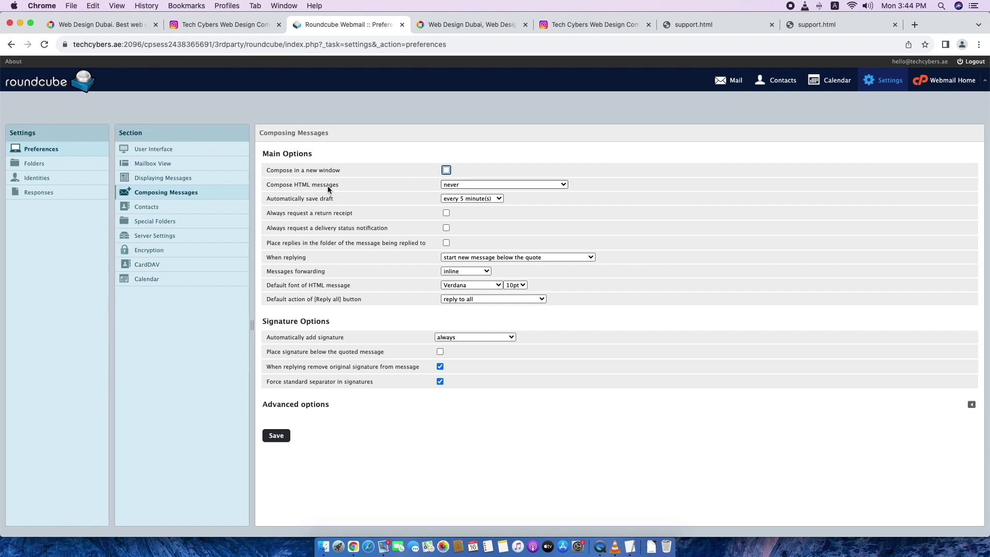
pyautogui.click(504, 184)
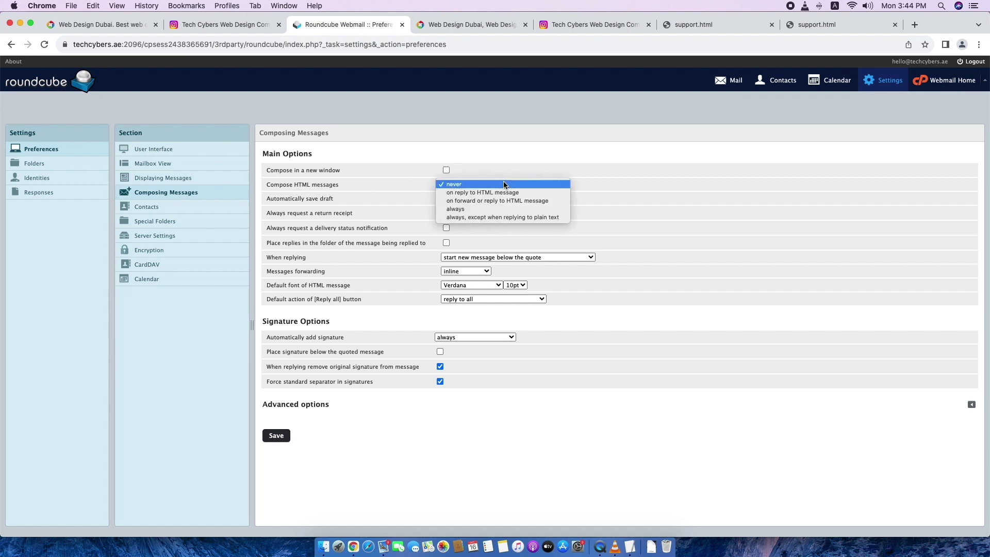
pyautogui.click(481, 209)
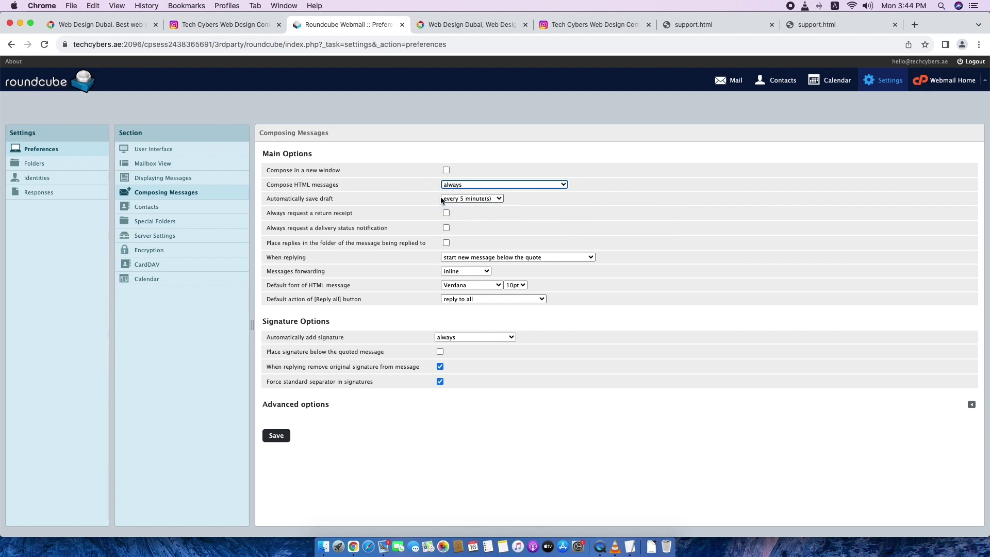
pyautogui.click(284, 435)
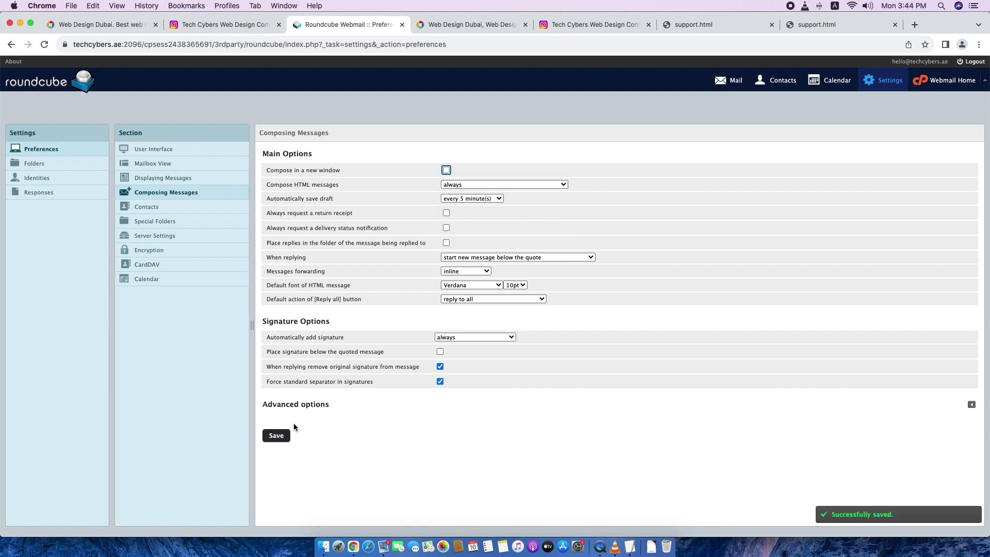
pyautogui.click(730, 80)
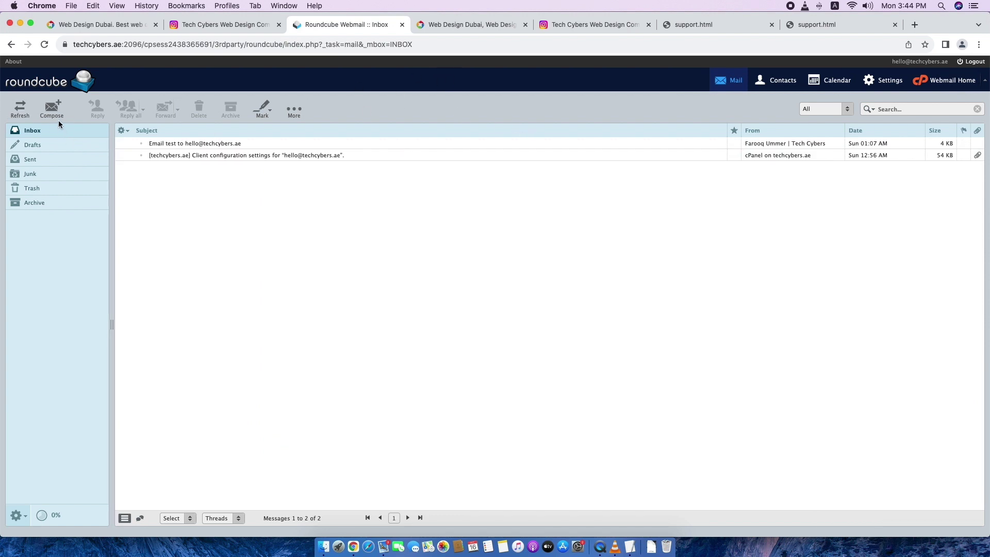
# Start a new message to the personal address with subject 'Email test to check name display and signature'.
pyautogui.click(54, 107)
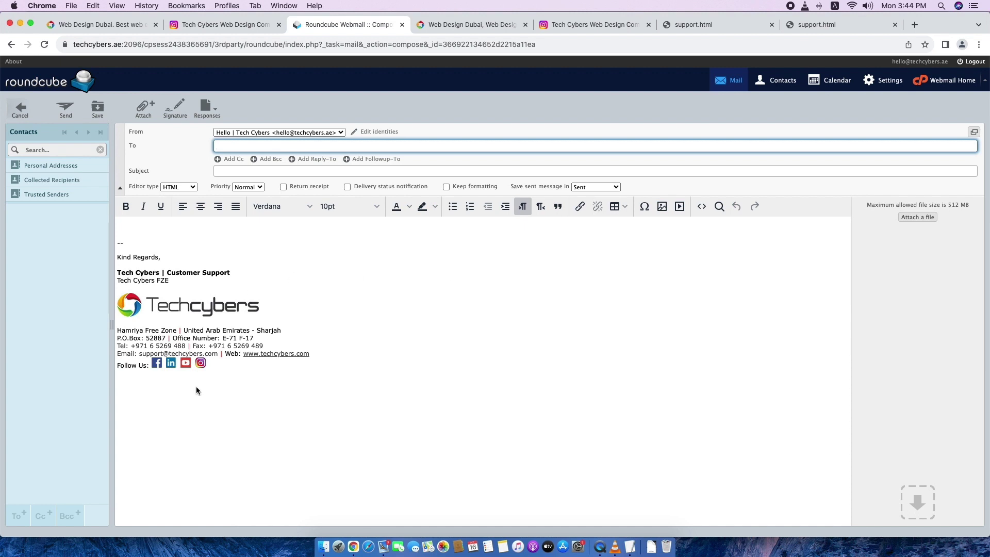
pyautogui.moveTo(214, 397)
pyautogui.mouseDown()
pyautogui.moveTo(132, 256)
pyautogui.moveTo(149, 241)
pyautogui.mouseUp()
pyautogui.click(149, 242)
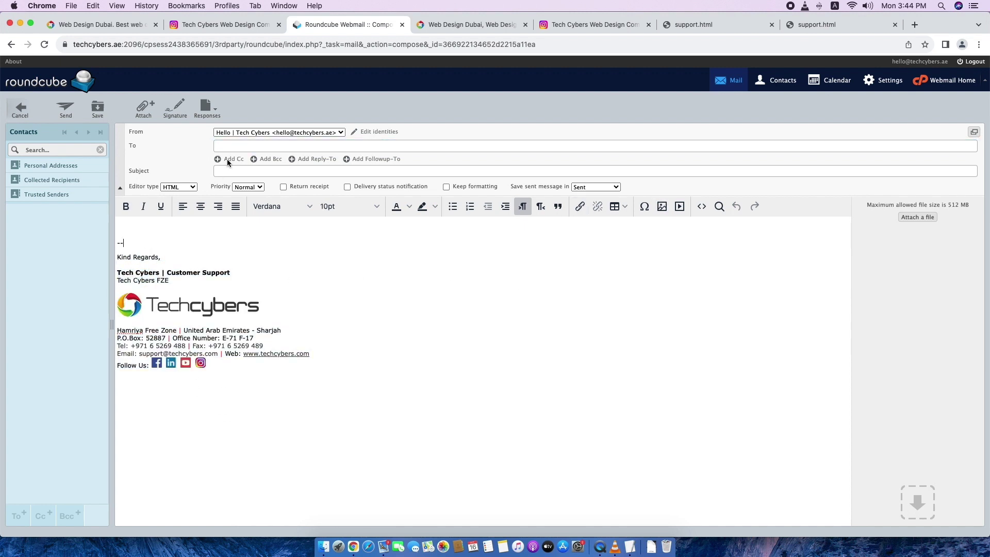
pyautogui.click(229, 146)
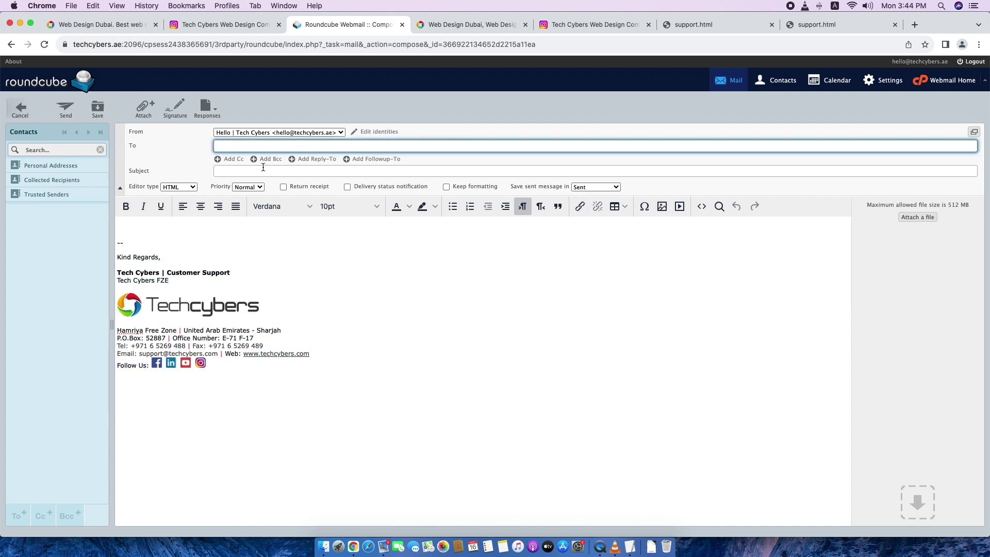
pyautogui.click(226, 171)
pyautogui.write('Email test to check name disp')
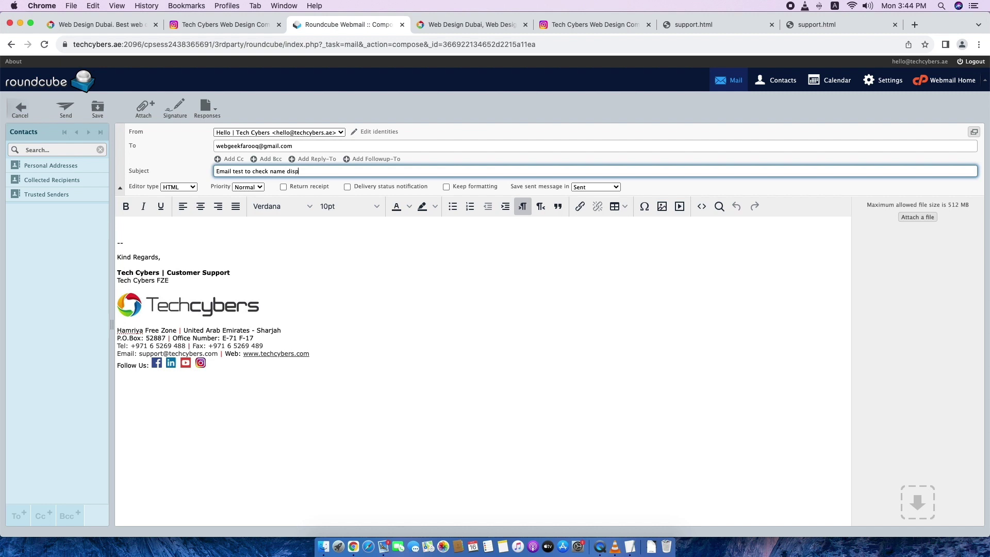
pyautogui.write('signature')
# Write the body 'Hi,', the subject sentence and 'Thank you.' above the signature, then send it.
pyautogui.moveTo(344, 171); pyautogui.dragTo(204, 171)
pyautogui.press('super+c')
pyautogui.click(157, 229)
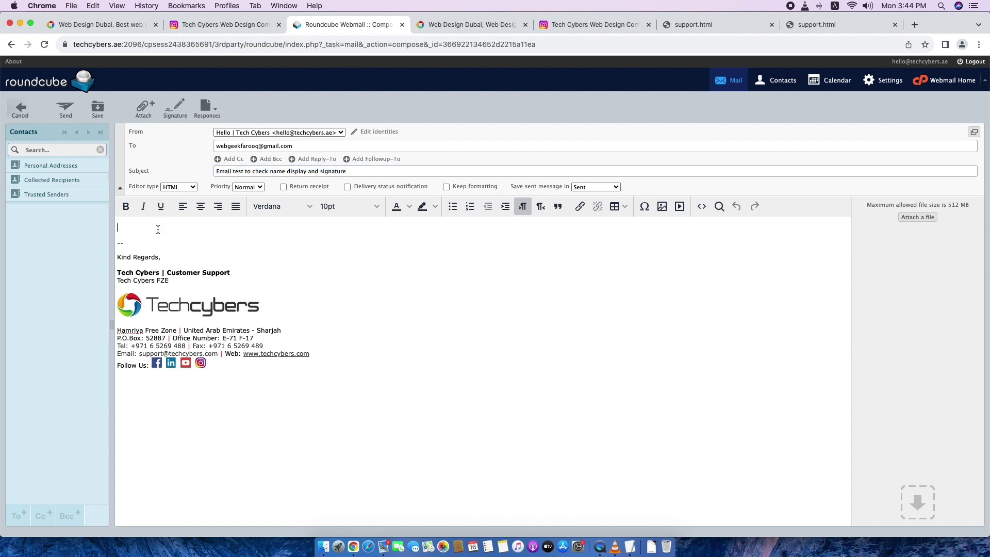
pyautogui.write('Hi,')
pyautogui.press('Return')
pyautogui.press('Return')
pyautogui.press('super+v')
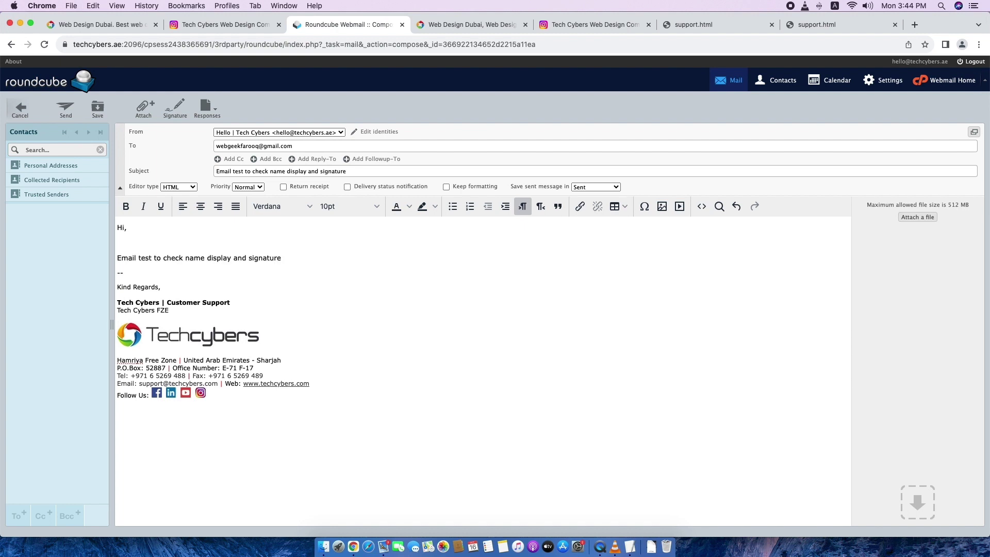
pyautogui.press('BackSpace')
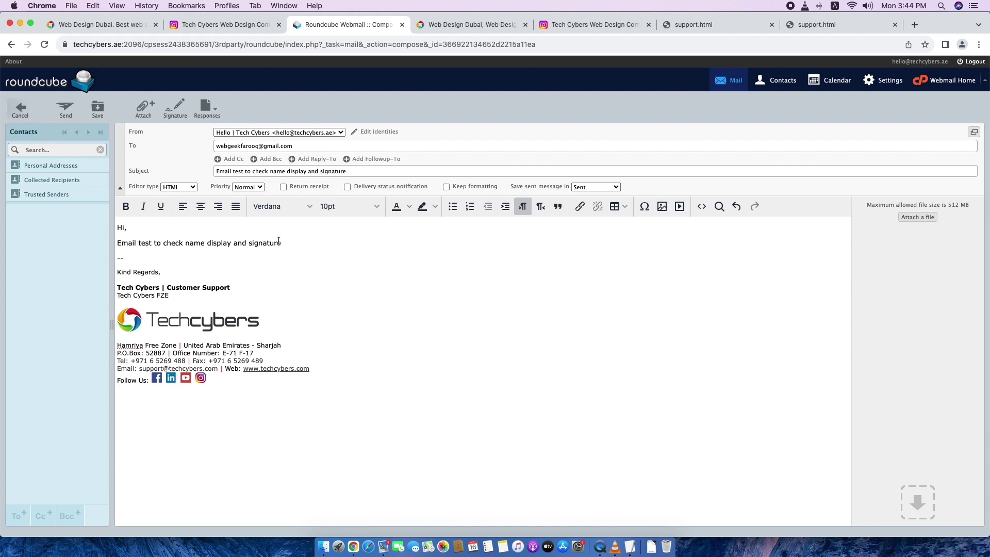
pyautogui.press('Return')
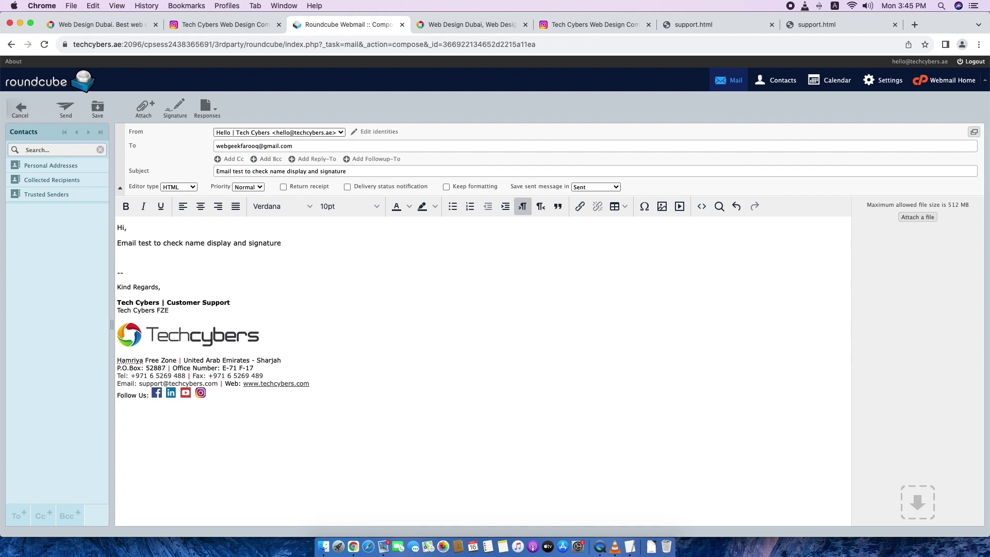
pyautogui.write('Thank you .')
pyautogui.click(65, 118)
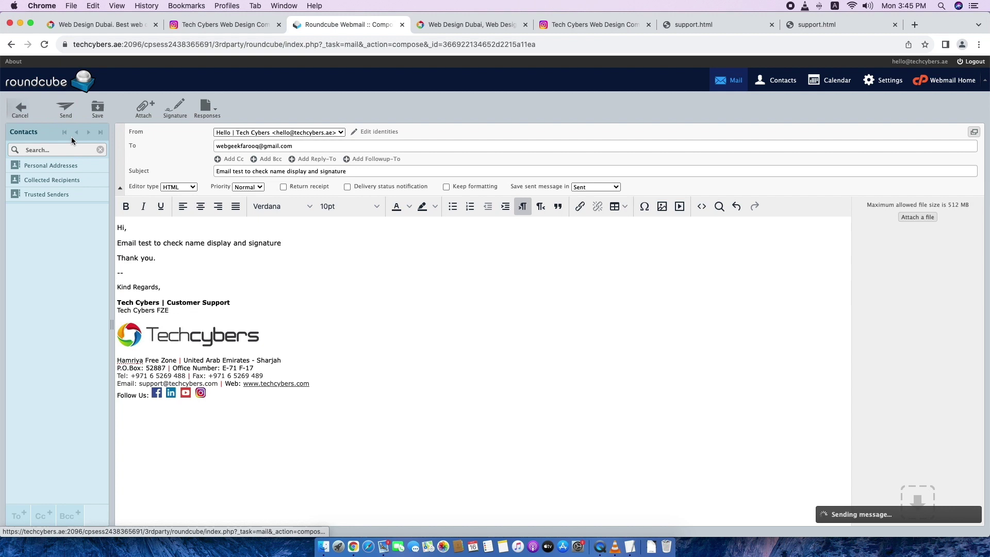
pyautogui.click(383, 546)
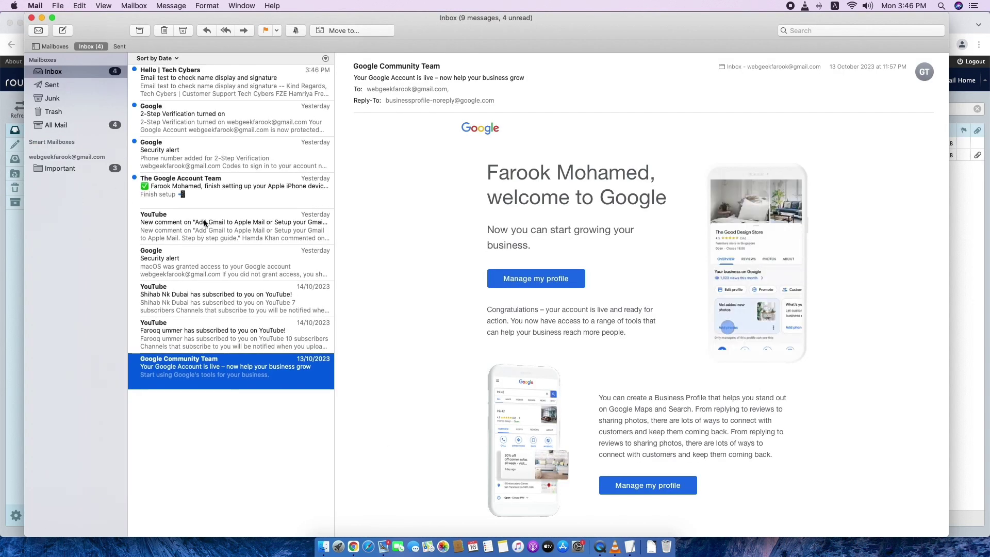
# Open the Hello | Tech Cybers test email in Apple Mail and inspect its logo and social-icon signature.
pyautogui.click(209, 84)
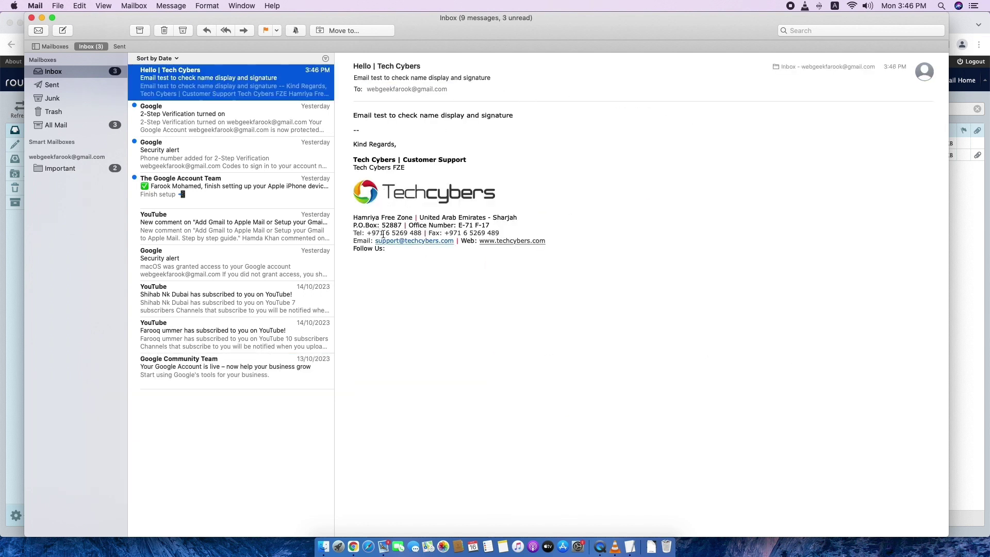
pyautogui.click(284, 105)
pyautogui.click(284, 83)
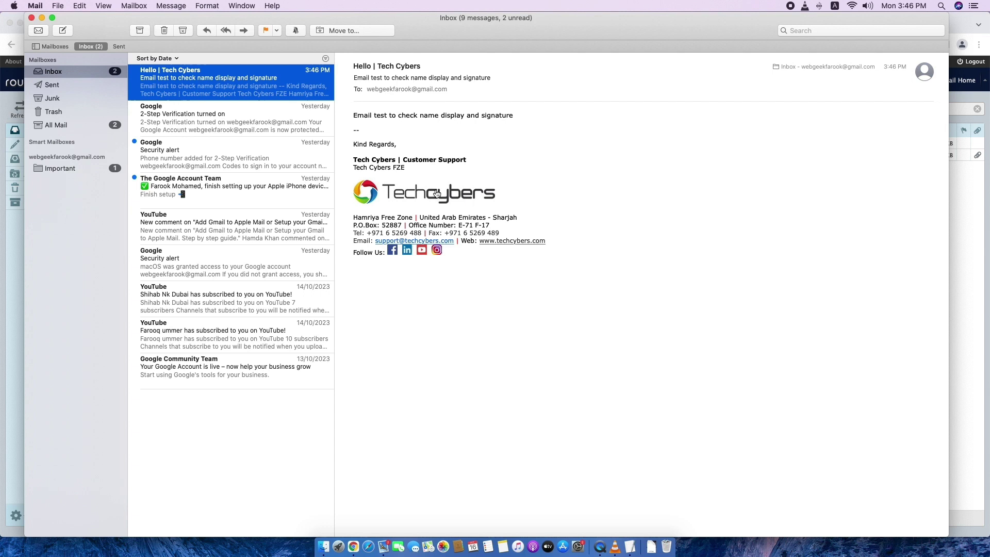
pyautogui.moveTo(354, 115)
pyautogui.mouseDown()
pyautogui.moveTo(453, 175)
pyautogui.moveTo(501, 319)
pyautogui.mouseUp()
pyautogui.click(502, 319)
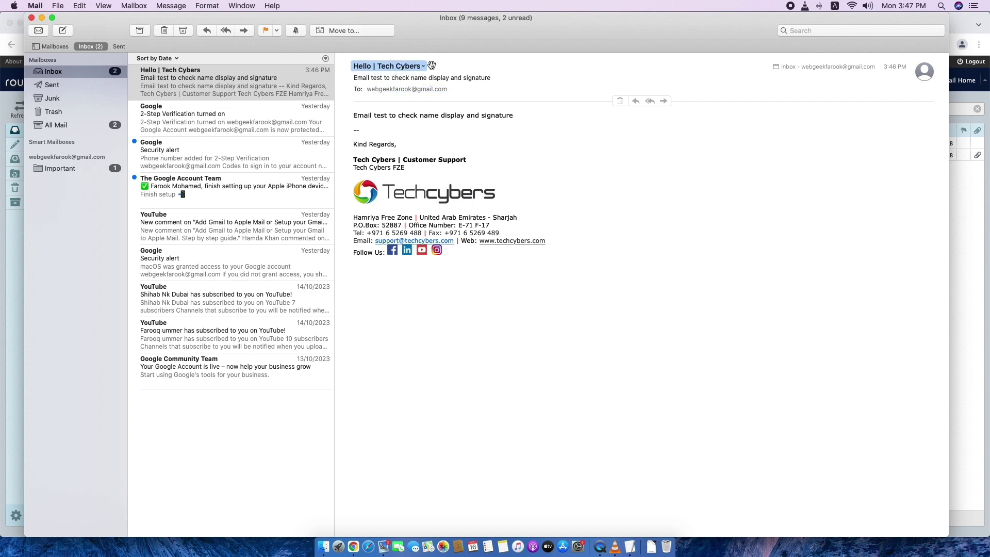
# Reload the Roundcube inbox, glance at the TextEdit topic list, then return to the browser.
pyautogui.click(353, 547)
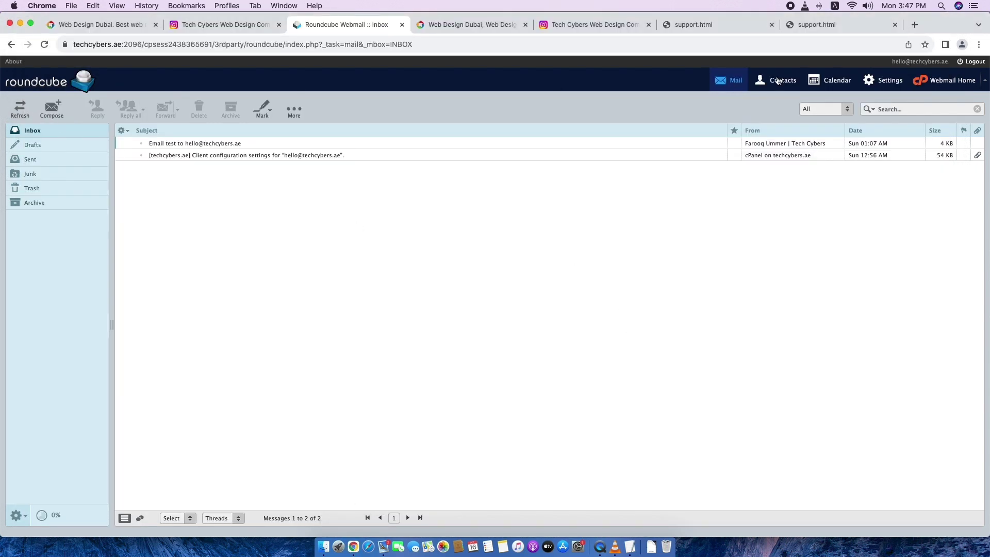
pyautogui.click(722, 81)
pyautogui.click(630, 545)
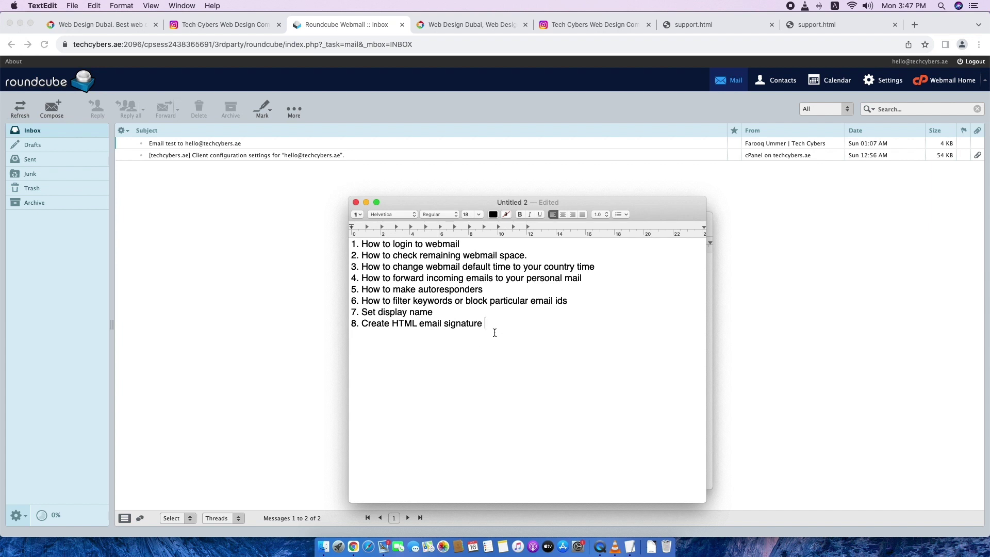
pyautogui.click(483, 324)
pyautogui.click(284, 289)
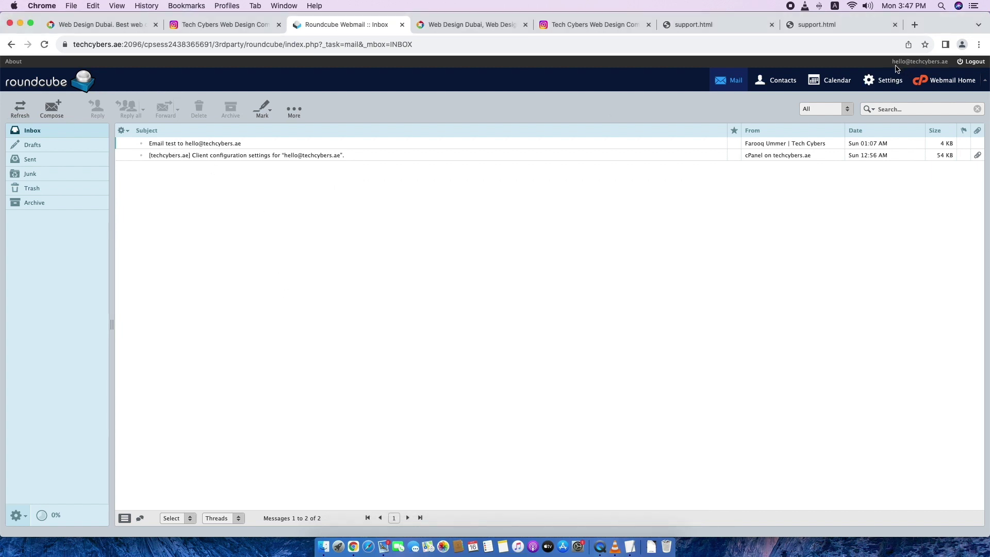
pyautogui.moveTo(892, 63); pyautogui.dragTo(947, 63)
pyautogui.click(658, 67)
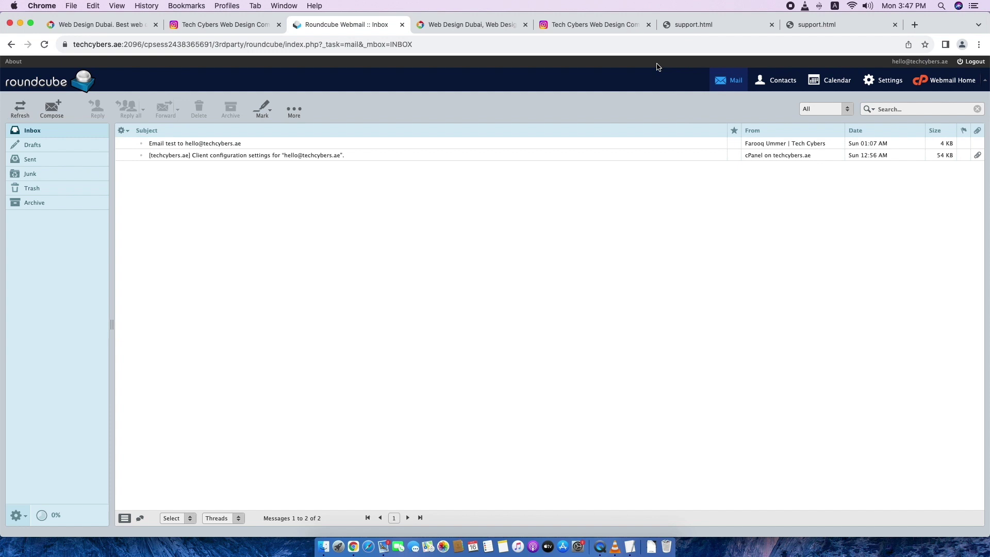